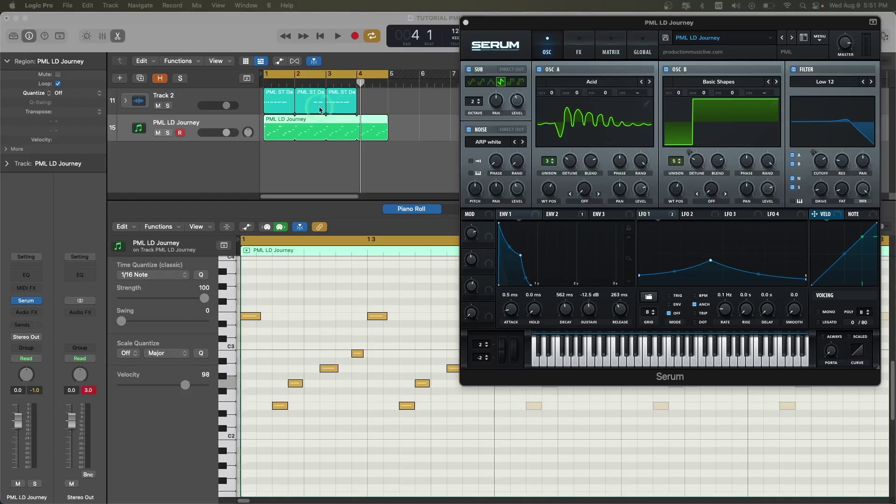
Step: Listen to the PML LD Journey lead in solo while demonstrating the Serum filter's cutoff and drive
{"action": "mouse_move", "coordinate": [818, 160]}
{"action": "left_mouse_down"}
{"action": "mouse_move", "coordinate": [814, 182]}
{"action": "mouse_move", "coordinate": [824, 124]}
{"action": "mouse_move", "coordinate": [818, 163]}
{"action": "mouse_move", "coordinate": [821, 152]}
{"action": "left_mouse_up"}
{"action": "key", "text": "space"}
{"action": "left_click", "coordinate": [168, 133]}
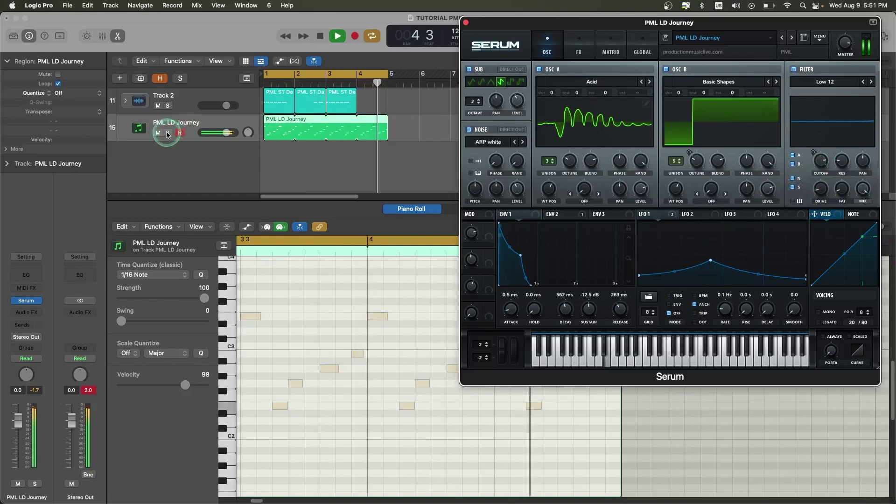
{"action": "key", "text": "space"}
{"action": "left_click", "coordinate": [168, 133]}
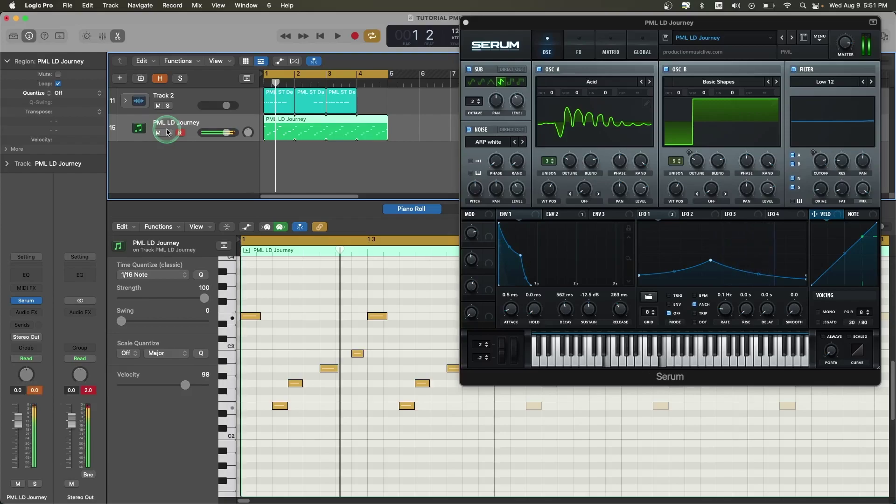
{"action": "left_click_drag", "start_coordinate": [820, 189], "coordinate": [817, 201]}
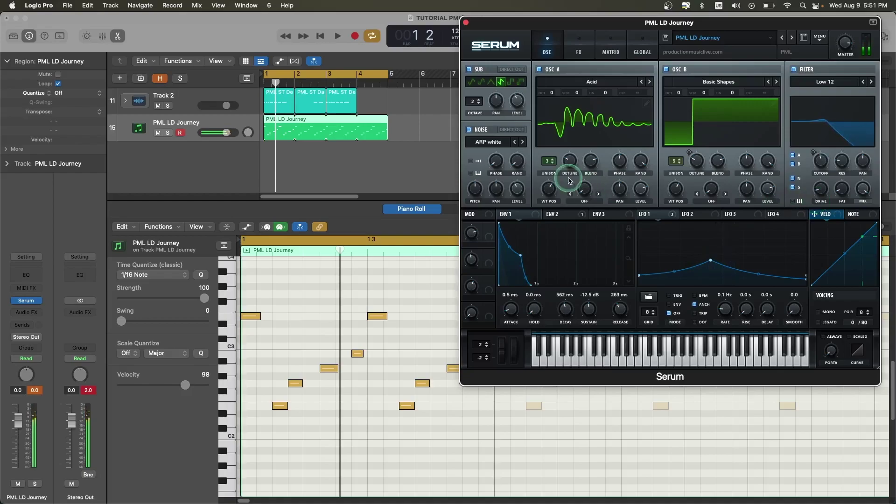
Step: Close the Serum window and the editor pane, and mute both Track 2 and the PML LD Journey track
{"action": "left_click", "coordinate": [465, 23]}
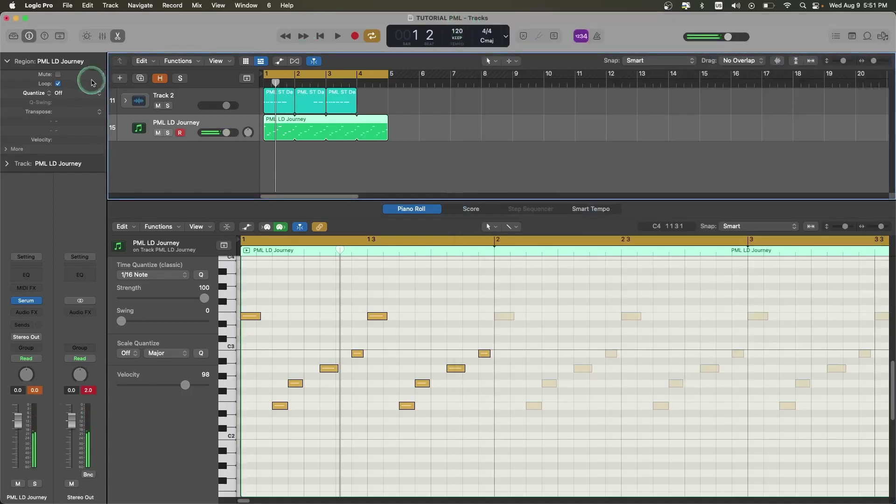
{"action": "left_click", "coordinate": [118, 36]}
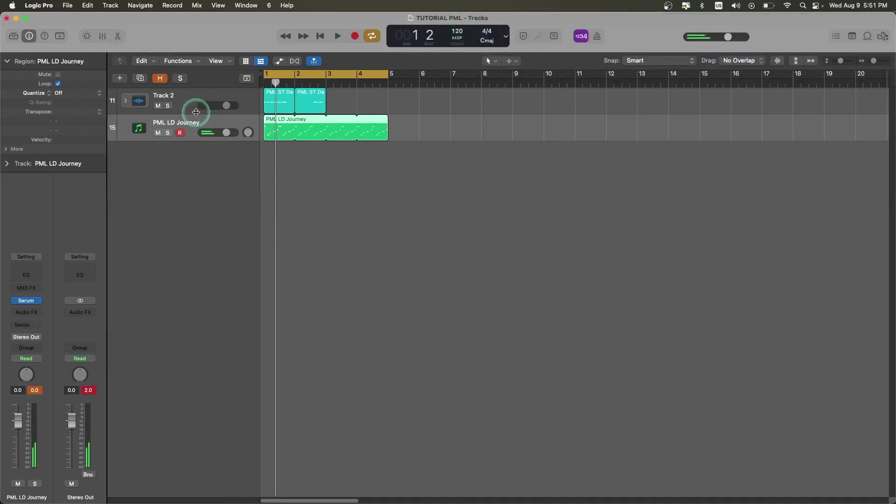
{"action": "left_click", "coordinate": [158, 106]}
{"action": "left_click", "coordinate": [158, 133]}
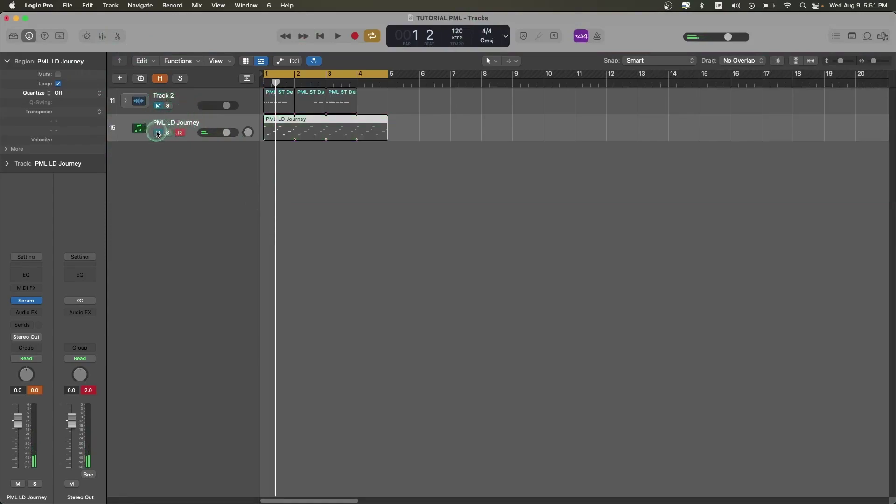
Step: Duplicate the PML LD Journey track together with its MIDI region and unmute the duplicate
{"action": "left_click", "coordinate": [140, 78]}
{"action": "key", "text": "Return"}
{"action": "key", "text": "super+v"}
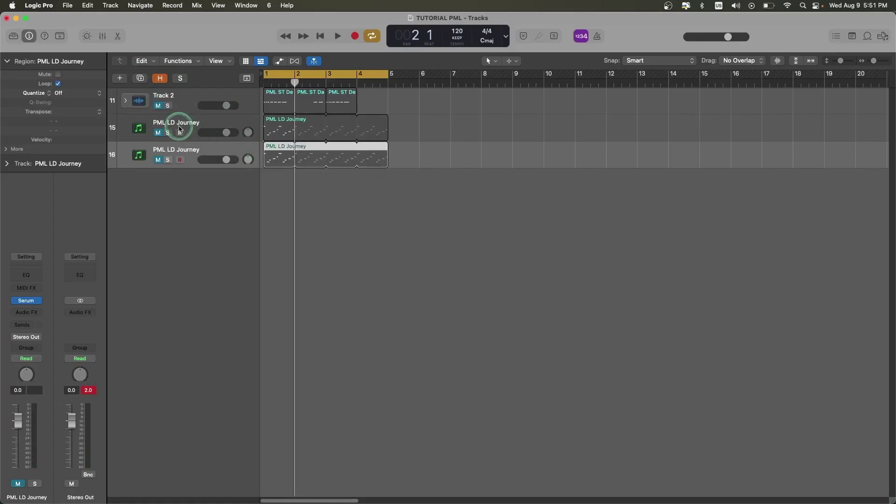
{"action": "left_click", "coordinate": [157, 159]}
Step: Open the Serum instance on the duplicated track and reset it to the Init preset
{"action": "left_click", "coordinate": [34, 299]}
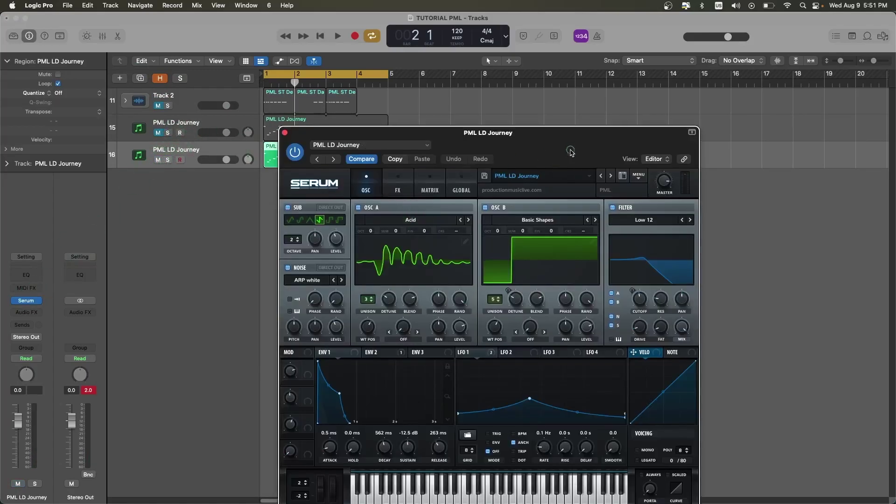
{"action": "left_click_drag", "start_coordinate": [569, 150], "coordinate": [551, 62]}
{"action": "left_click", "coordinate": [620, 89]}
{"action": "left_click", "coordinate": [639, 146]}
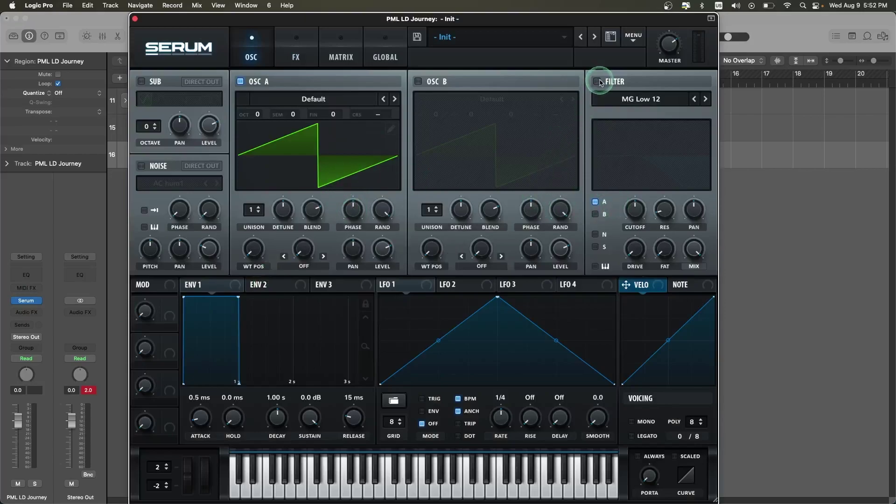
Step: Enable the MG Low 12 filter for oscillators A and B, noise and sub, and raise its cutoff, resonance and drive slightly
{"action": "left_click", "coordinate": [597, 82]}
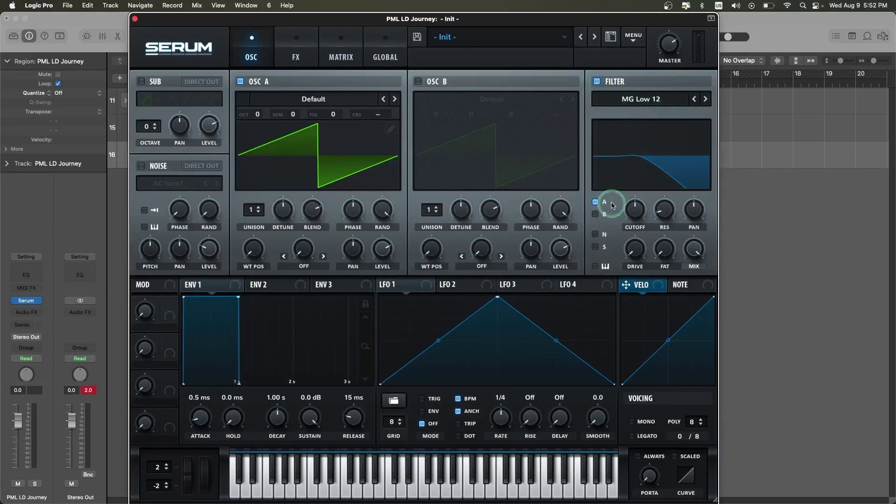
{"action": "left_click", "coordinate": [595, 214]}
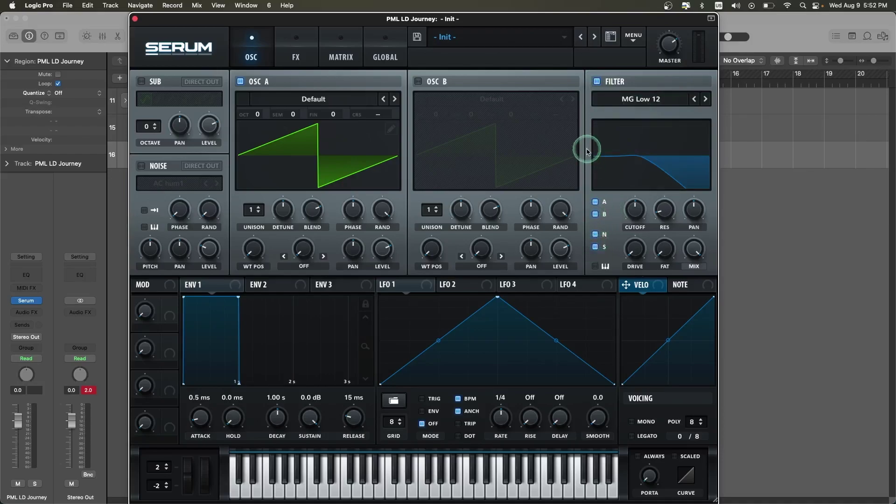
{"action": "left_click_drag", "start_coordinate": [635, 199], "coordinate": [635, 193]}
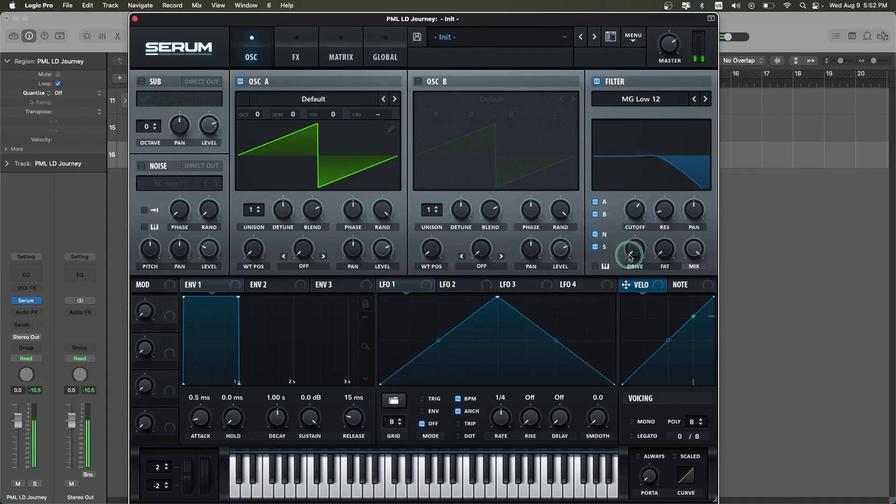
{"action": "mouse_move", "coordinate": [665, 214]}
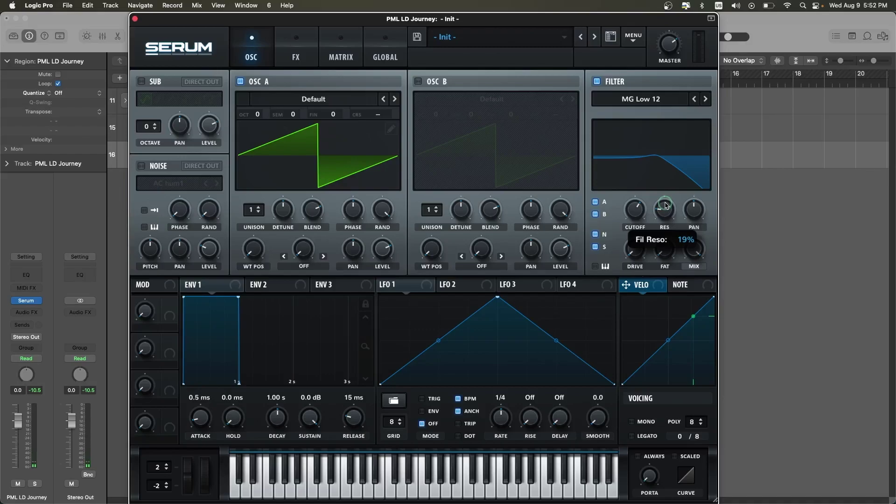
{"action": "left_click_drag", "start_coordinate": [641, 254], "coordinate": [642, 250]}
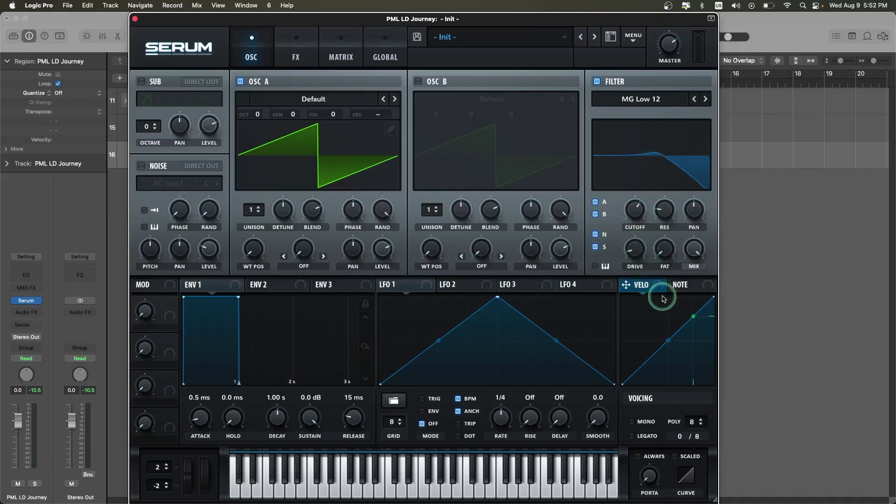
{"action": "mouse_move", "coordinate": [637, 246]}
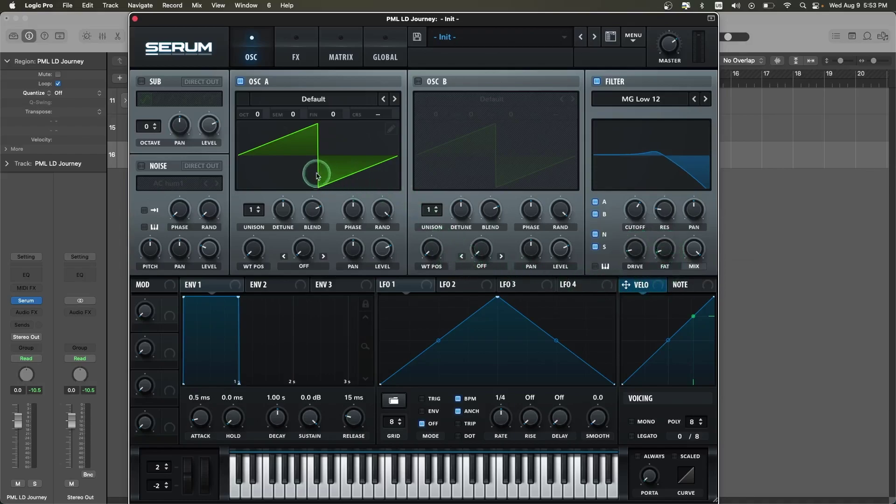
Step: Load the Acid analog wavetable into oscillator A
{"action": "left_click", "coordinate": [289, 103]}
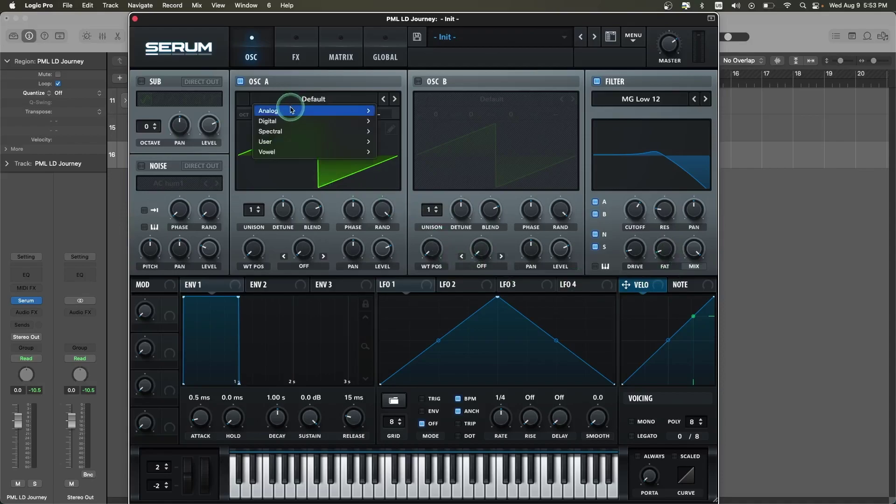
{"action": "mouse_move", "coordinate": [299, 110]}
{"action": "left_click", "coordinate": [396, 100]}
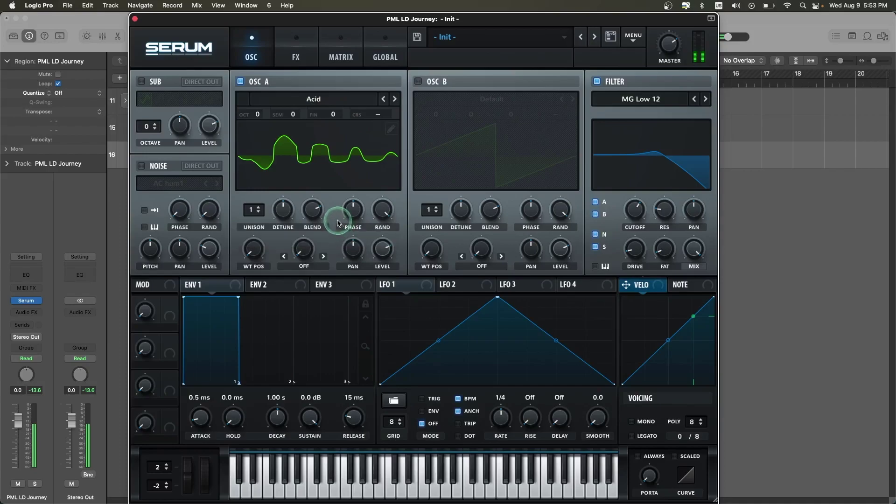
Step: Set oscillator A to 3 unison voices with reduced detune, and raise its wavetable position to about 155
{"action": "left_click", "coordinate": [260, 210]}
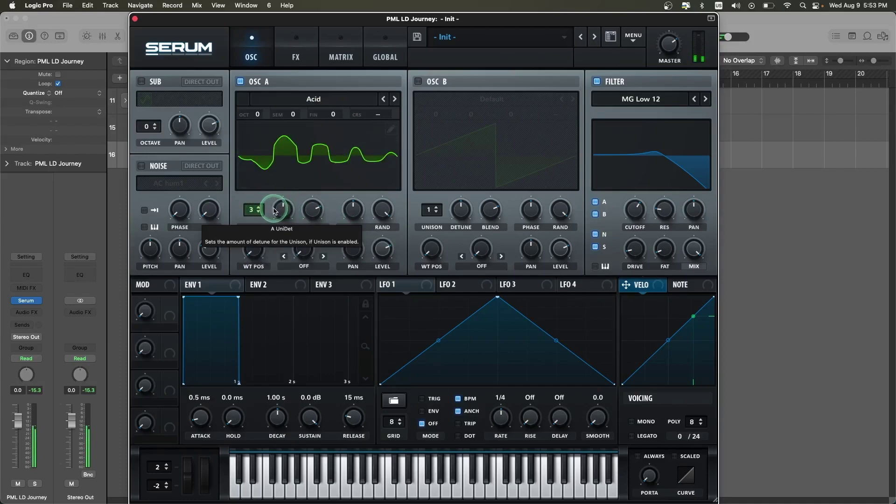
{"action": "left_click_drag", "start_coordinate": [273, 210], "coordinate": [283, 219]}
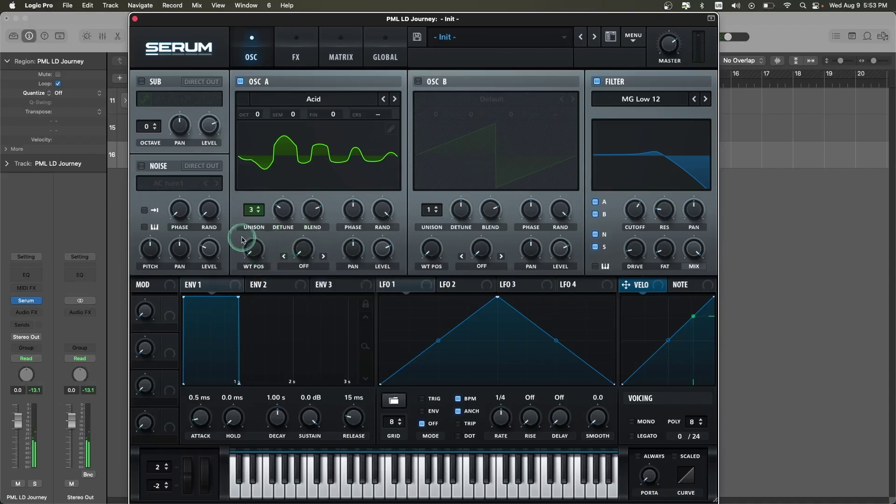
{"action": "left_click_drag", "start_coordinate": [254, 248], "coordinate": [261, 195]}
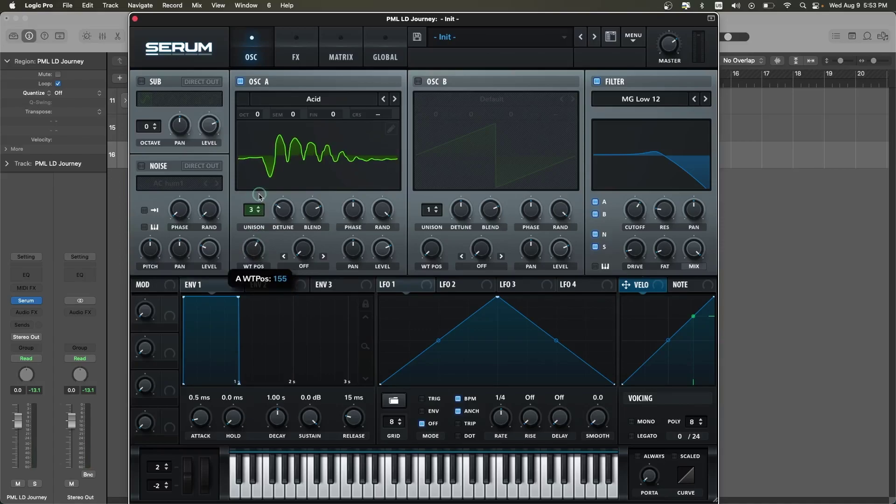
{"action": "left_click_drag", "start_coordinate": [260, 197], "coordinate": [259, 196]}
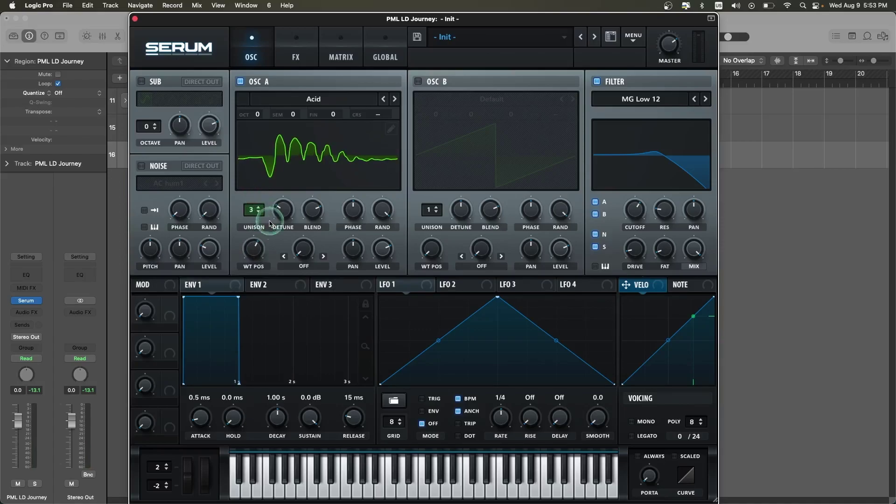
{"action": "left_click_drag", "start_coordinate": [260, 252], "coordinate": [262, 254]}
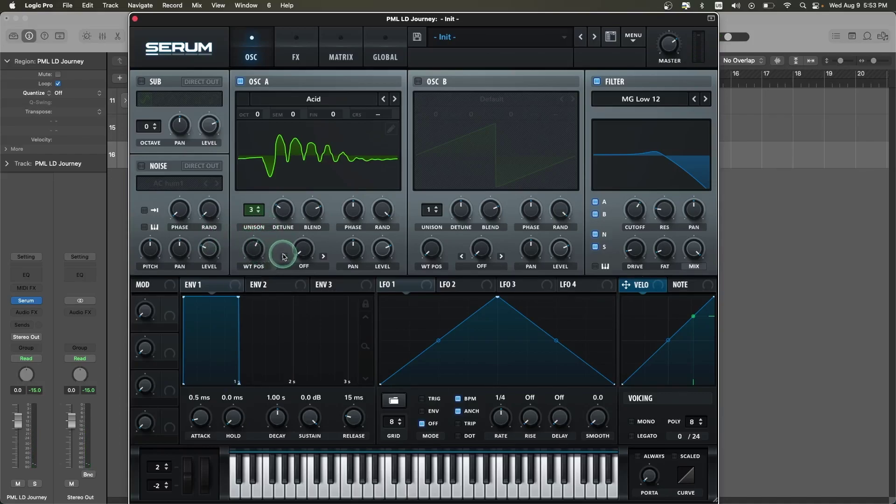
Step: Enable oscillator B and load the Basic Shapes analog wavetable into it
{"action": "left_click", "coordinate": [418, 82]}
{"action": "left_click", "coordinate": [436, 101]}
{"action": "mouse_move", "coordinate": [446, 115]}
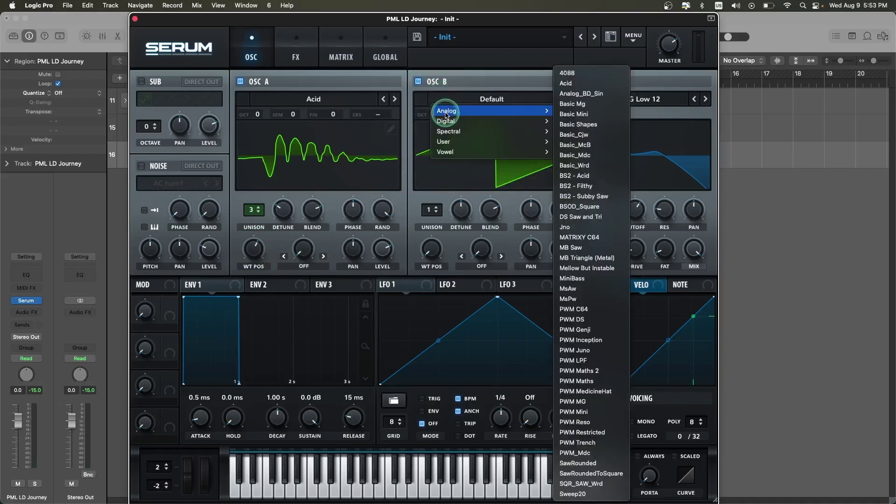
{"action": "left_click", "coordinate": [584, 125]}
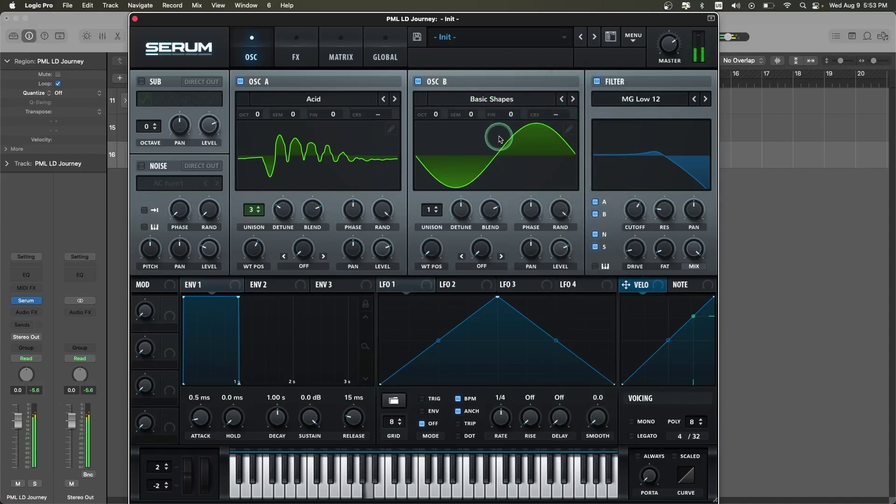
Step: Set oscillator B to 5 unison voices with detune about 0.08, and raise its wavetable position to a narrow pulse shape
{"action": "left_click", "coordinate": [436, 208]}
{"action": "left_click", "coordinate": [435, 207]}
{"action": "left_click", "coordinate": [436, 208]}
{"action": "left_click", "coordinate": [436, 207]}
{"action": "left_click_drag", "start_coordinate": [461, 211], "coordinate": [457, 230]}
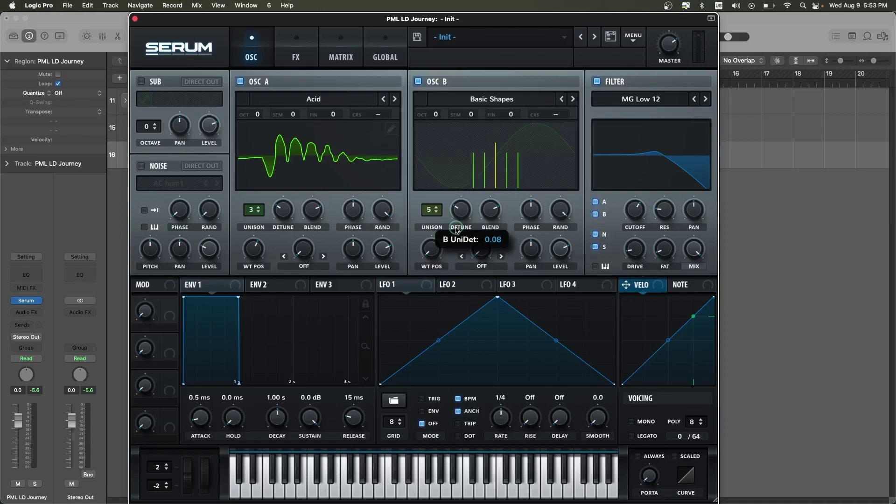
{"action": "left_click_drag", "start_coordinate": [457, 230], "coordinate": [455, 226]}
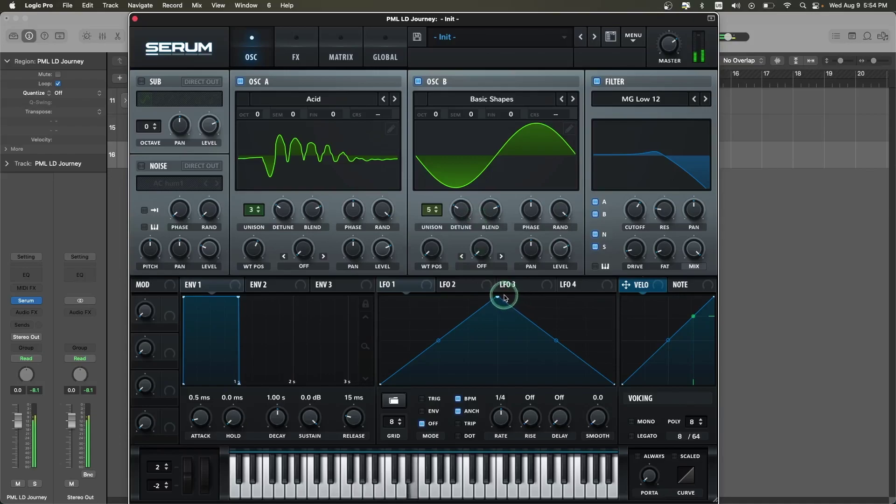
{"action": "left_click_drag", "start_coordinate": [431, 249], "coordinate": [436, 200]}
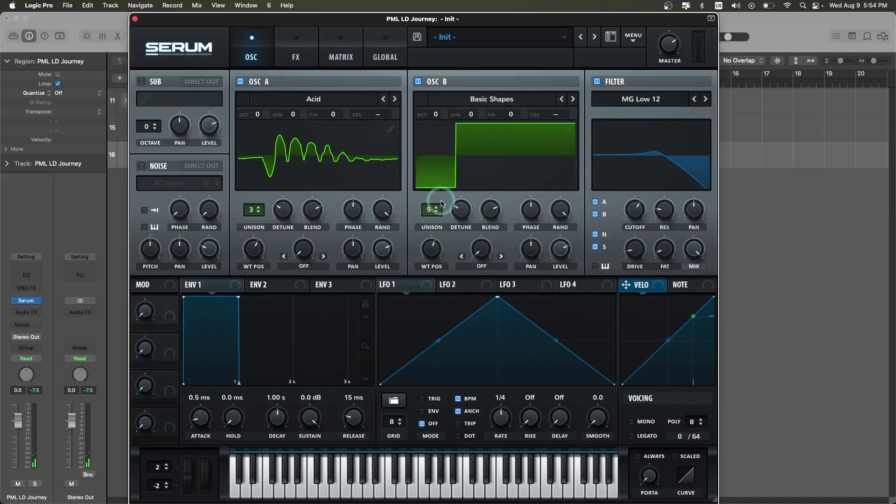
Step: Enable the sub oscillator with a saw waveform, set its octave to 2 and lower its level
{"action": "left_click", "coordinate": [142, 82]}
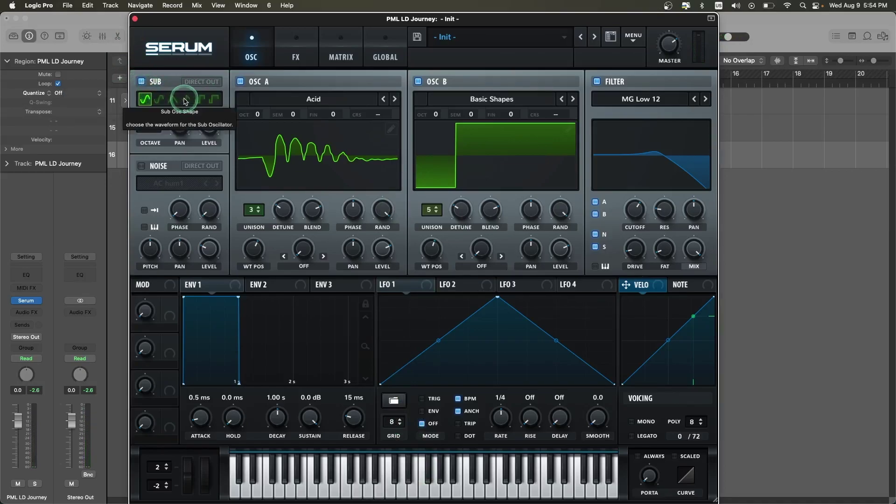
{"action": "left_click", "coordinate": [186, 99]}
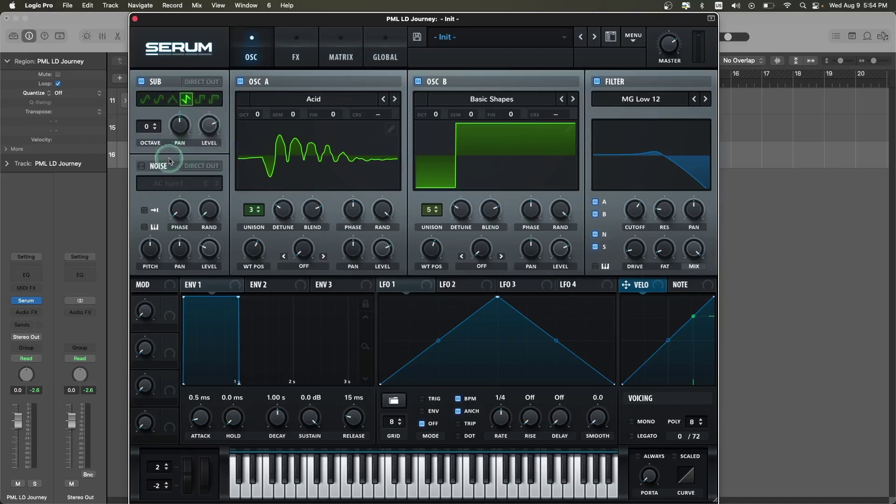
{"action": "left_click", "coordinate": [156, 125]}
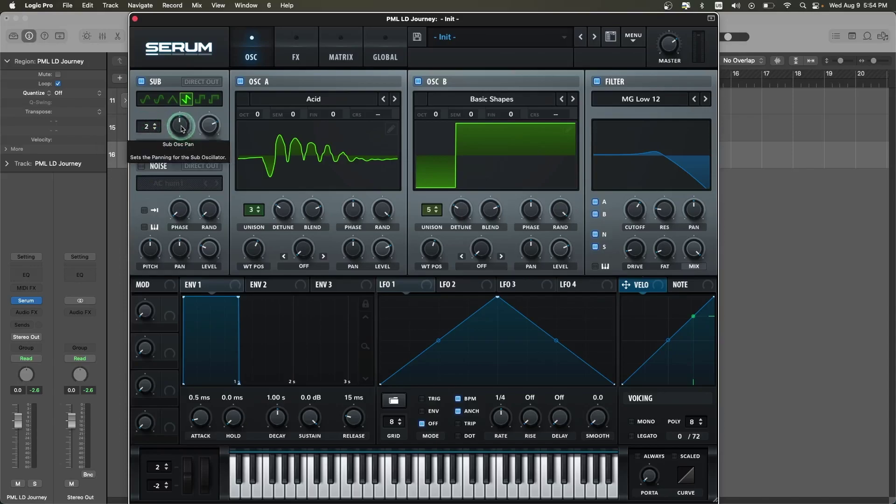
{"action": "left_click_drag", "start_coordinate": [209, 125], "coordinate": [205, 162]}
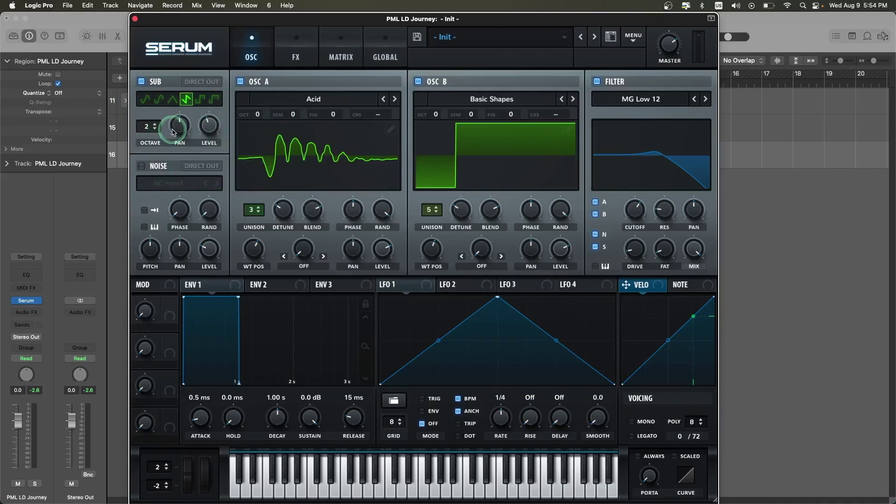
Step: Enable the noise oscillator and load the ARP white analog noise, ready for adjusting its level
{"action": "left_click", "coordinate": [141, 167]}
{"action": "left_click", "coordinate": [169, 184]}
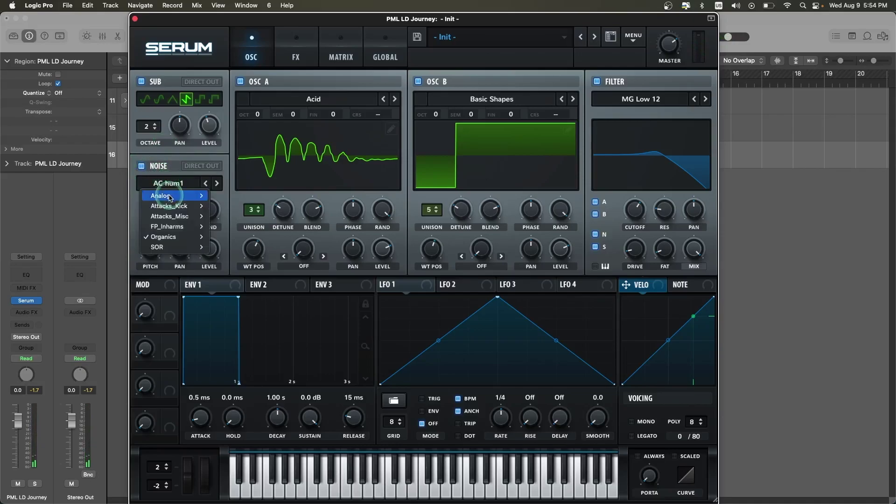
{"action": "mouse_move", "coordinate": [173, 196]}
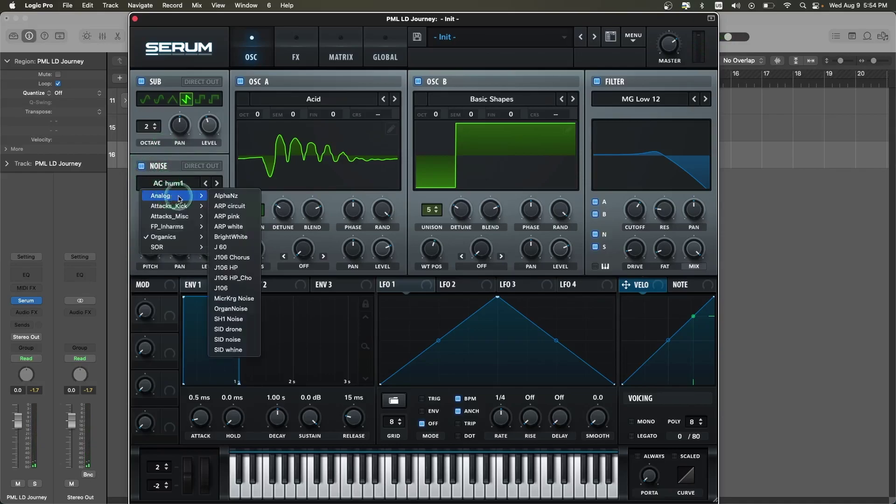
{"action": "left_click", "coordinate": [235, 228]}
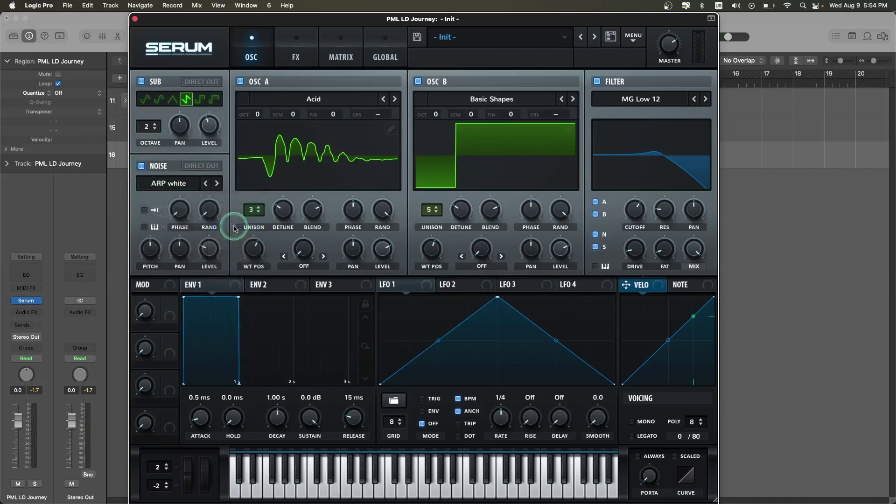
{"action": "left_click", "coordinate": [208, 254]}
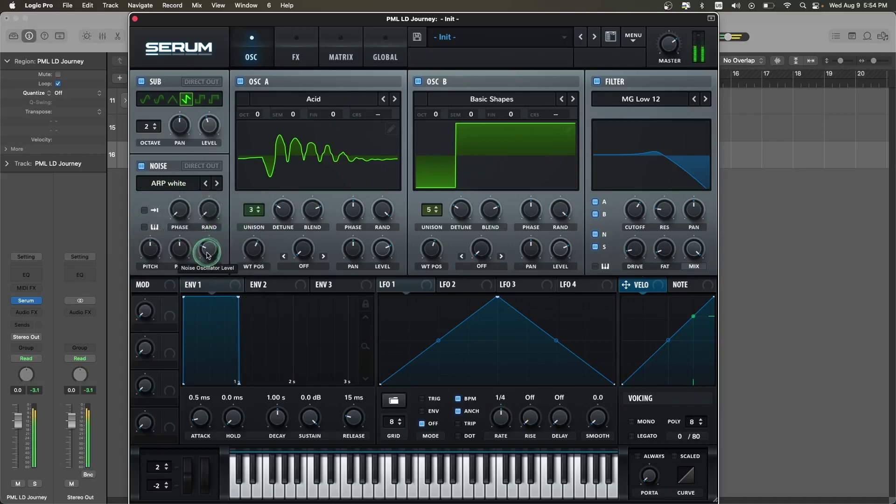
Step: Raise the noise oscillator's level
{"action": "left_click_drag", "start_coordinate": [209, 251], "coordinate": [214, 240]}
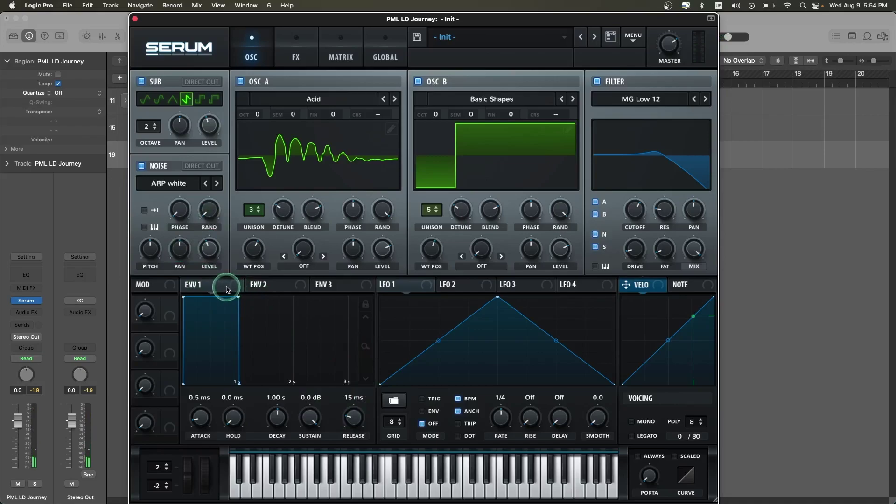
Step: Set envelope 1 to a 562 ms decay, -12.5 dB sustain and 263 ms release
{"action": "left_click", "coordinate": [283, 401]}
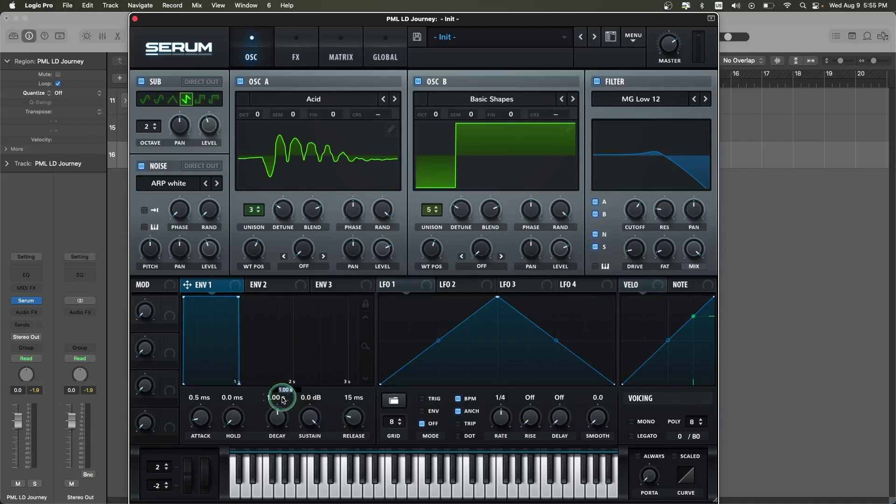
{"action": "key", "text": "Return"}
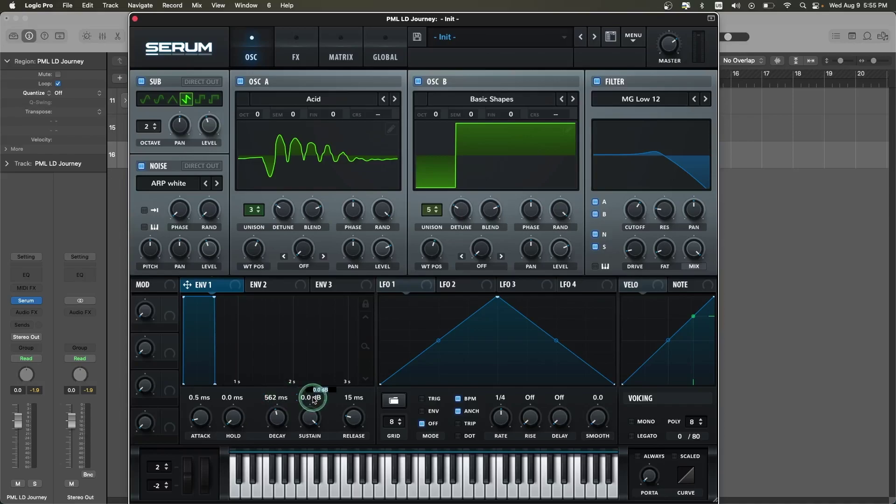
{"action": "key", "text": "Return"}
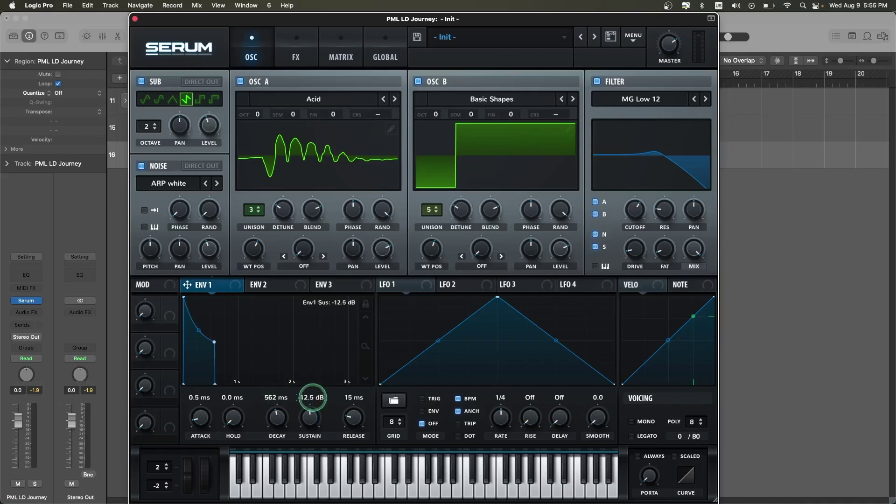
{"action": "left_click", "coordinate": [350, 397]}
{"action": "type", "text": "263 ms"}
{"action": "key", "text": "Return"}
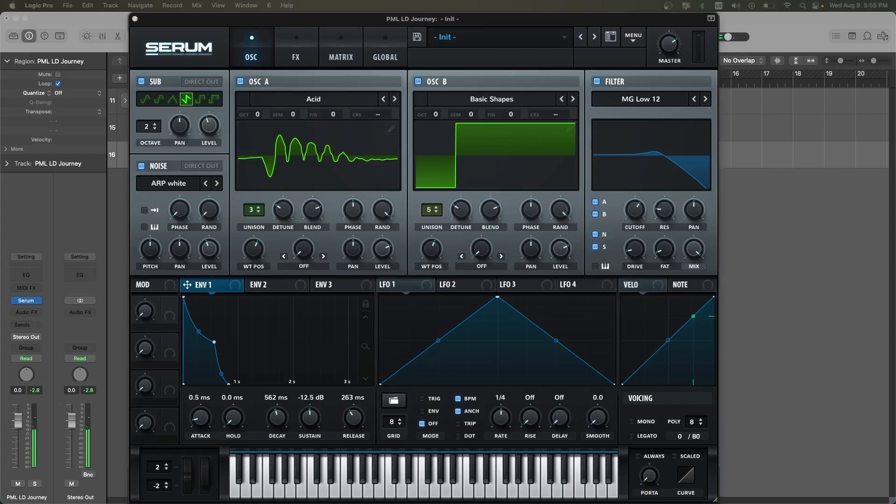
Step: Set envelope 2 to a 216 ms decay and 12.09% sustain
{"action": "left_click", "coordinate": [269, 284]}
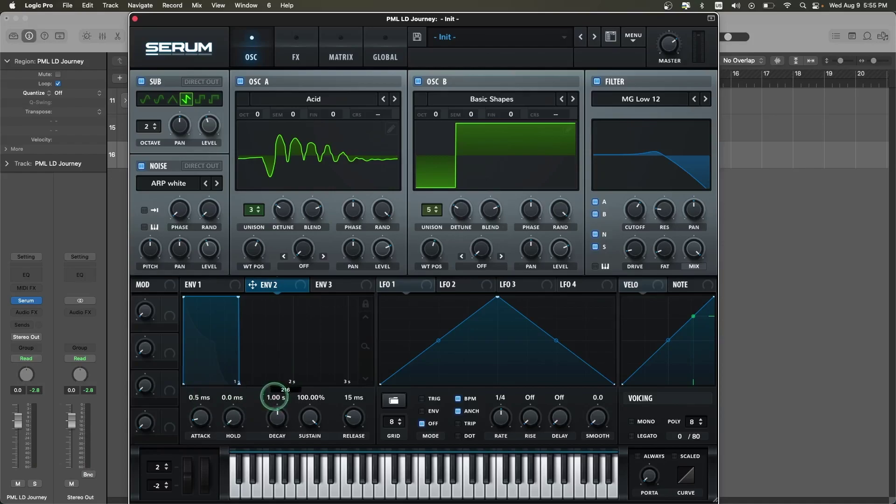
{"action": "key", "text": "Return"}
{"action": "left_click", "coordinate": [305, 397]}
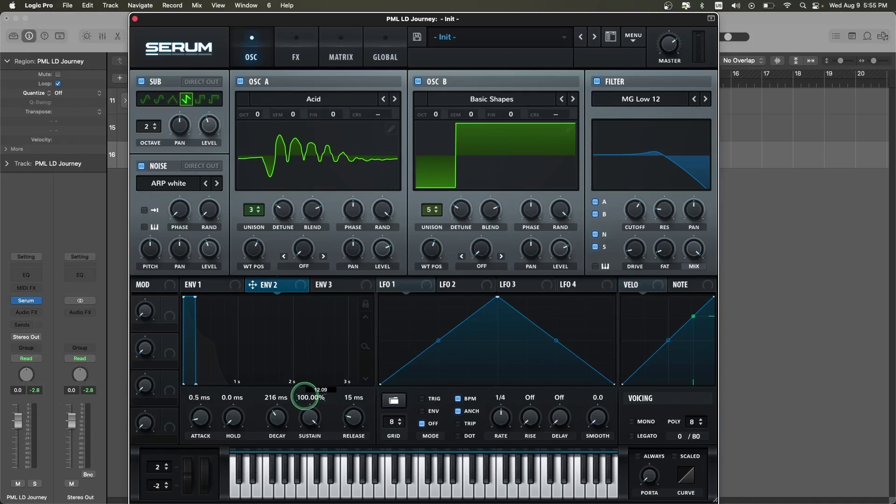
{"action": "key", "text": "Return"}
{"action": "left_click", "coordinate": [364, 398]}
{"action": "left_click", "coordinate": [351, 400]}
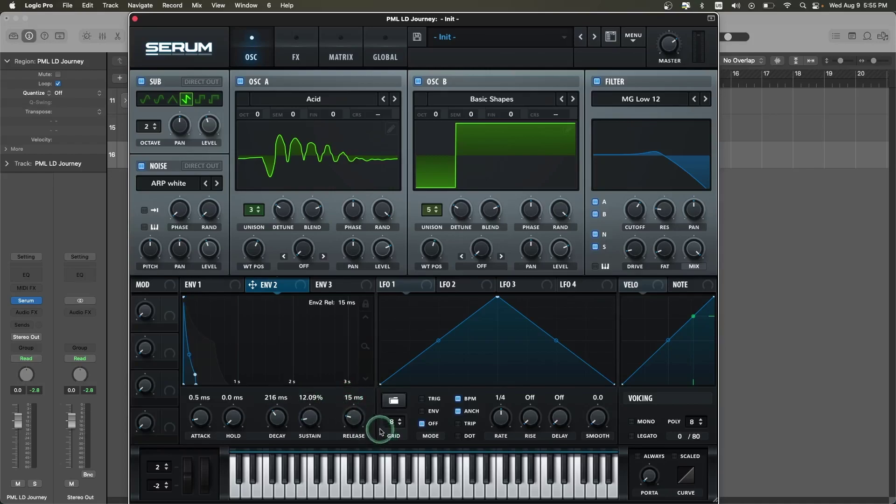
Step: Route envelope 2 to the filter cutoff with a small modulation amount while auditioning the sound
{"action": "key", "text": "space"}
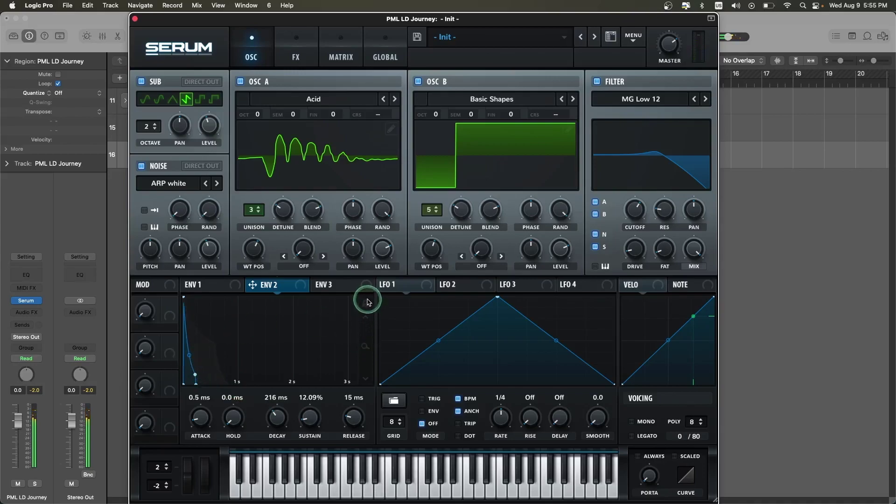
{"action": "left_click_drag", "start_coordinate": [280, 284], "coordinate": [622, 208]}
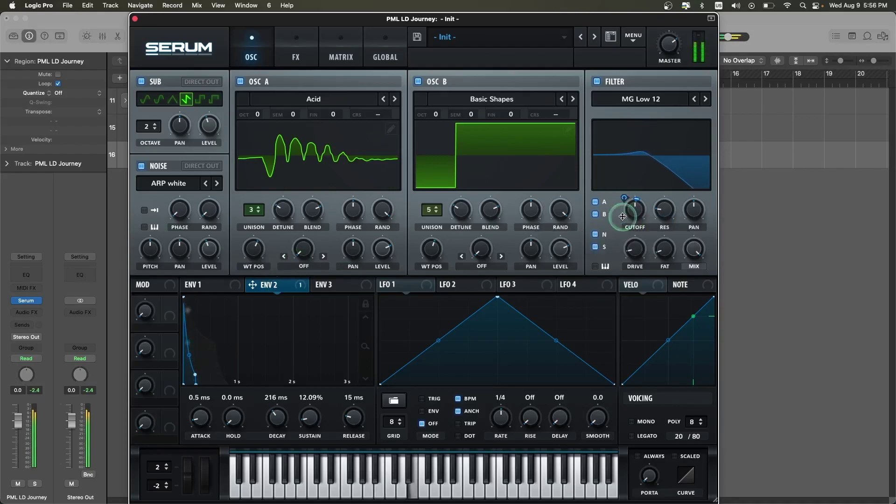
{"action": "key", "text": "space"}
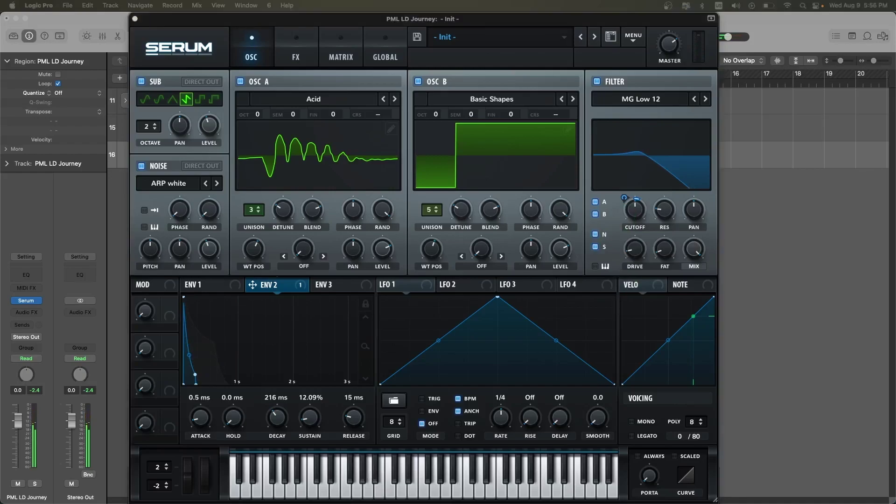
{"action": "left_click", "coordinate": [625, 198]}
Step: Load the LD JOURNEY user shape into LFO 1, turn off its BPM sync and set the rate to 0.1 Hz
{"action": "left_click", "coordinate": [403, 289]}
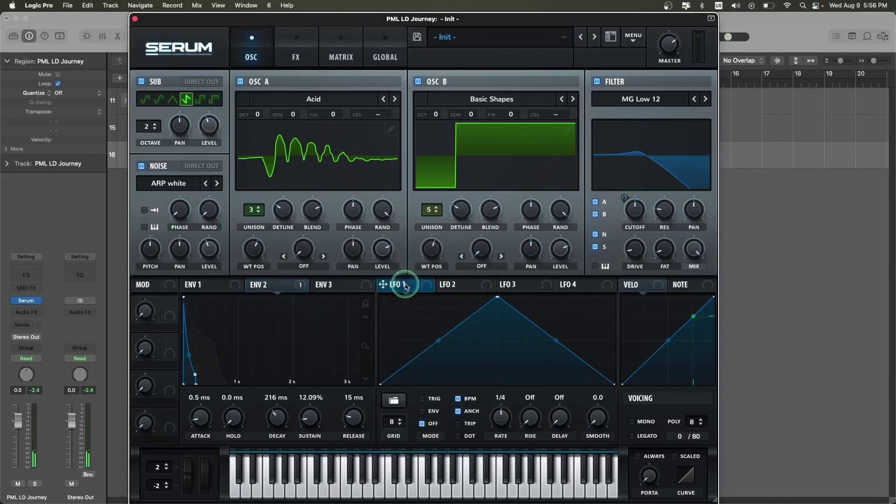
{"action": "left_click", "coordinate": [394, 400]}
{"action": "mouse_move", "coordinate": [409, 433]}
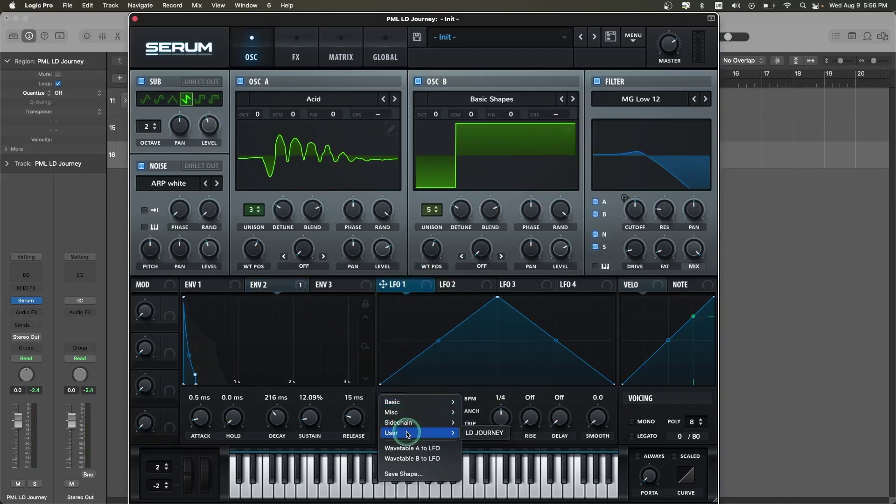
{"action": "left_click", "coordinate": [484, 433]}
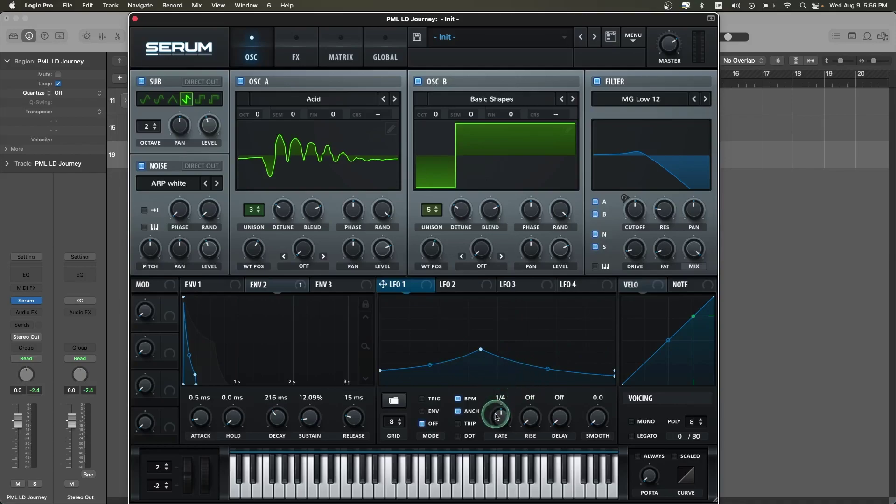
{"action": "left_click", "coordinate": [458, 399]}
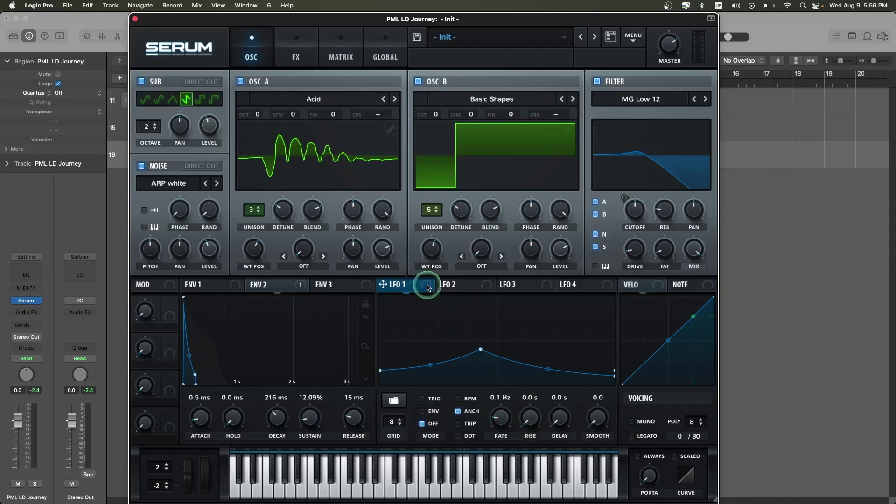
Step: Route LFO 1 to the filter cutoff with an amount of about 89 and raise the base cutoff to about mid-range
{"action": "left_click_drag", "start_coordinate": [416, 286], "coordinate": [632, 229]}
{"action": "left_click_drag", "start_coordinate": [624, 198], "coordinate": [626, 208]}
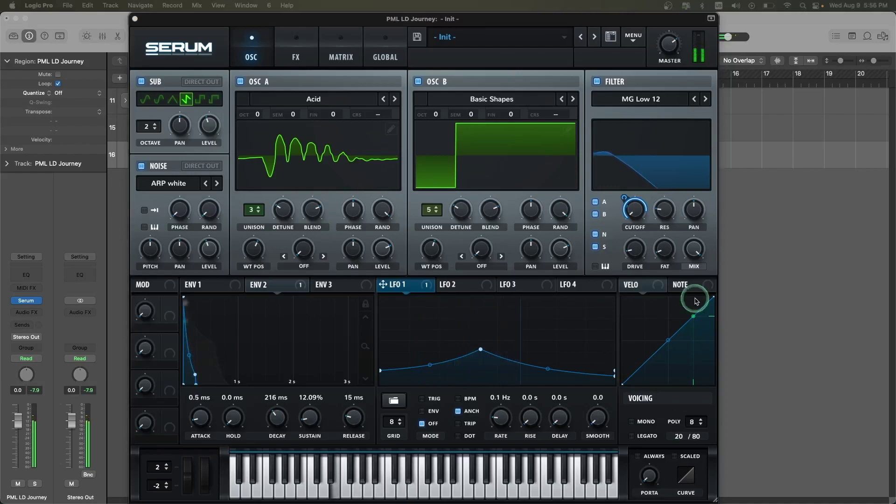
{"action": "left_click", "coordinate": [626, 199]}
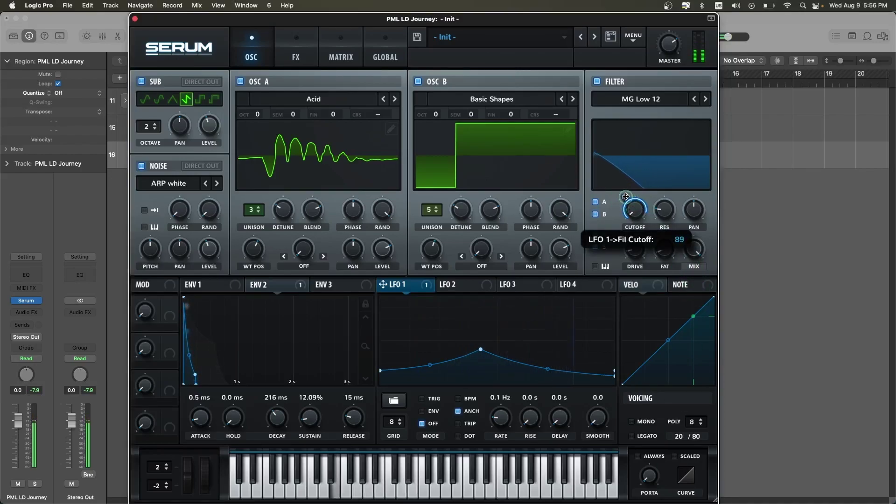
{"action": "left_click_drag", "start_coordinate": [640, 208], "coordinate": [642, 158]}
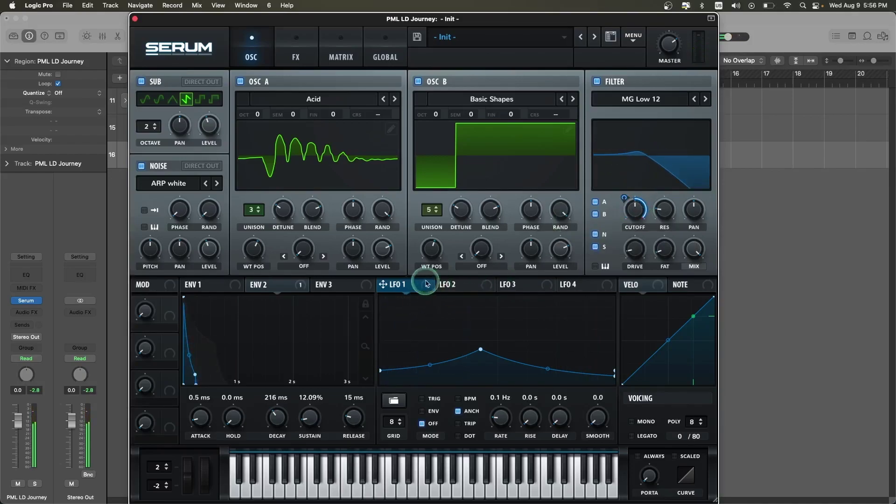
Step: Route LFO 1 to oscillator B's unison detune and audition the modulation
{"action": "left_click_drag", "start_coordinate": [408, 287], "coordinate": [451, 218]}
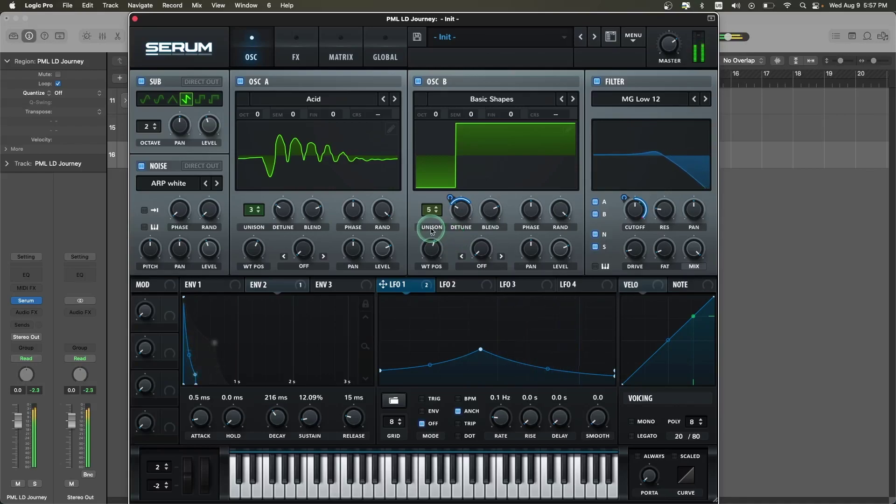
{"action": "key", "text": "space"}
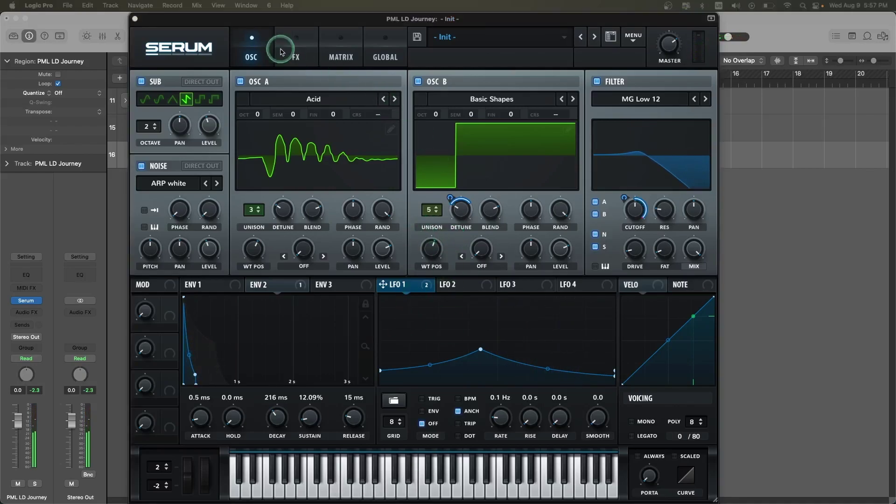
Step: Enable the distortion effect at the start of the effects chain and set its type to Downsample
{"action": "left_click", "coordinate": [296, 50]}
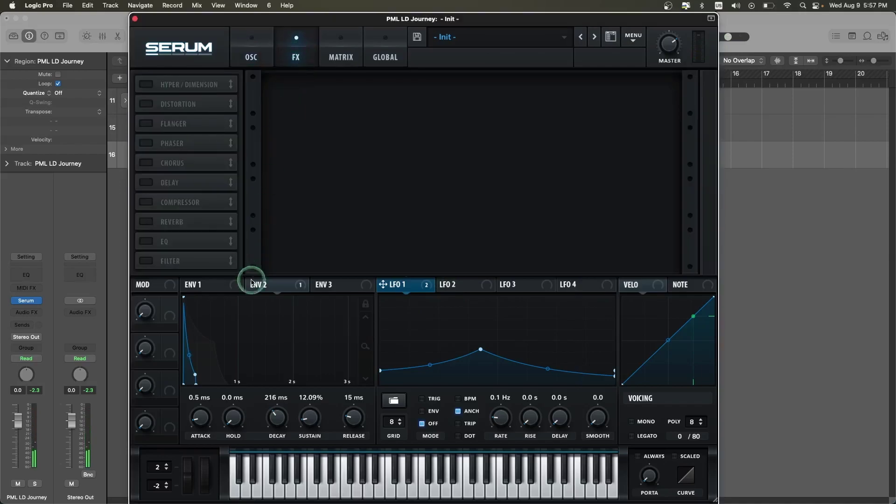
{"action": "left_click", "coordinate": [144, 105]}
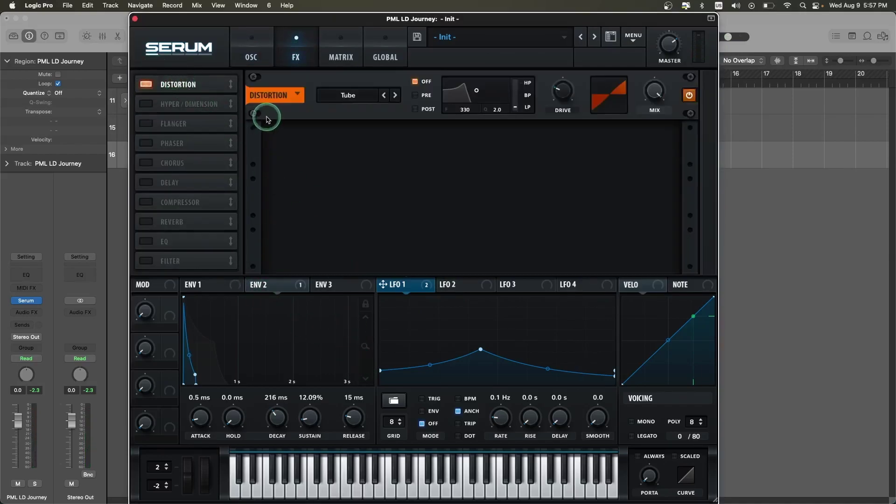
{"action": "left_click", "coordinate": [347, 95]}
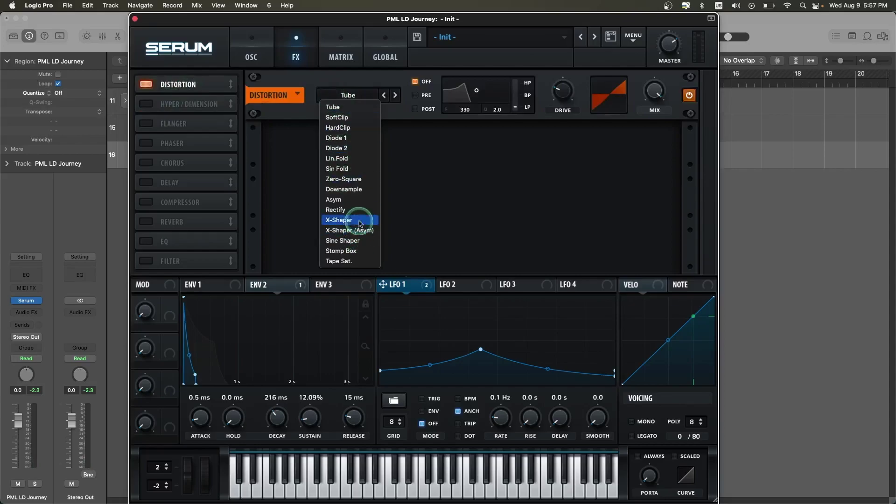
{"action": "left_click", "coordinate": [354, 191]}
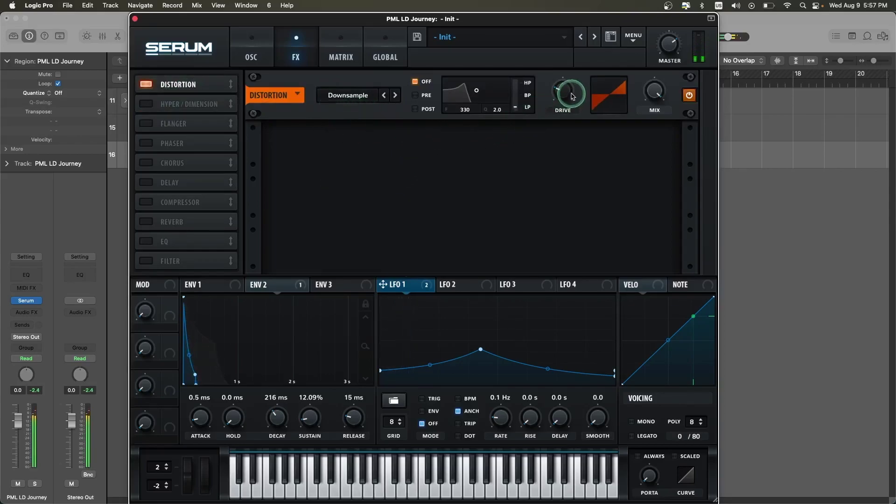
Step: Set the distortion drive to about 29% and lower its mix while auditioning the sound
{"action": "mouse_move", "coordinate": [568, 94]}
{"action": "left_click_drag", "start_coordinate": [567, 92], "coordinate": [567, 93]}
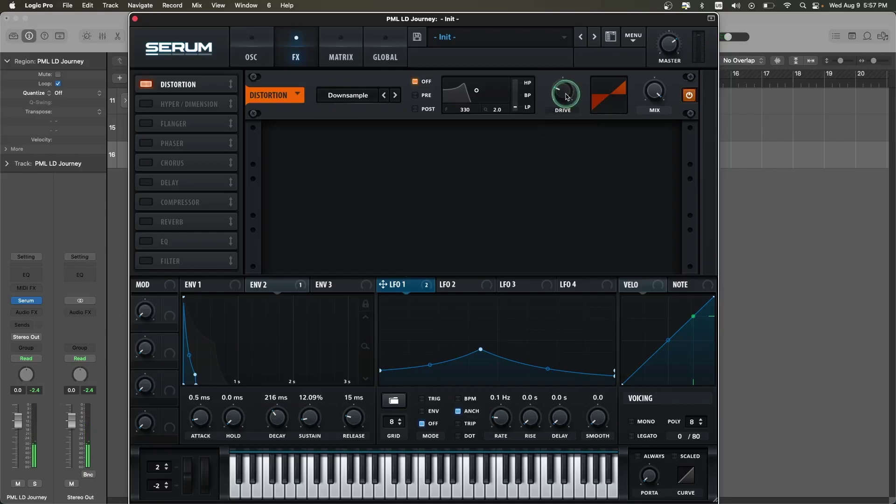
{"action": "left_click_drag", "start_coordinate": [562, 92], "coordinate": [560, 85]}
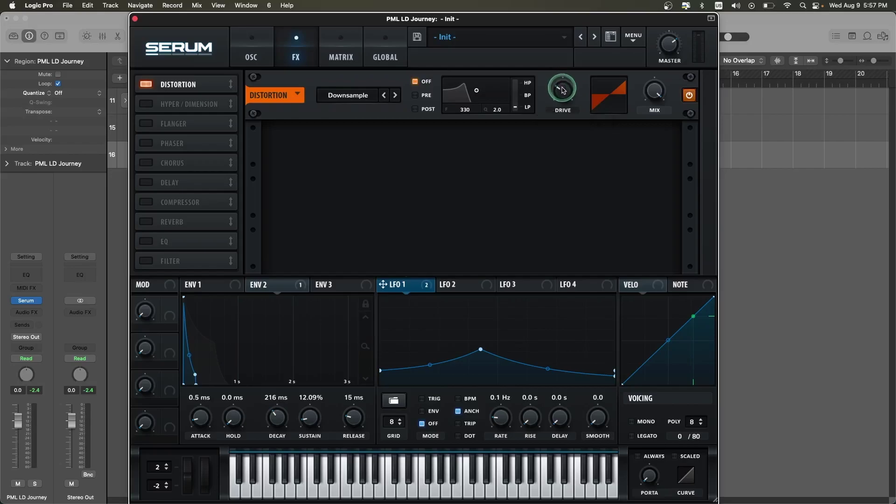
{"action": "key", "text": "space"}
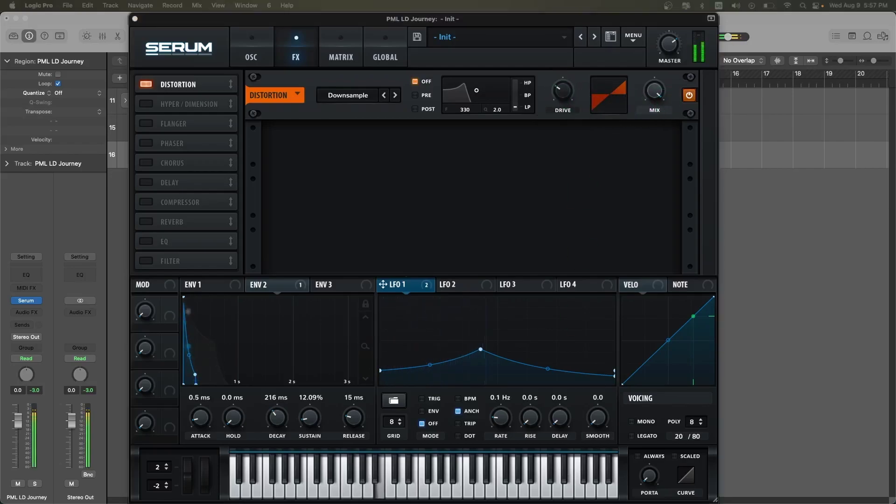
{"action": "key", "text": "space"}
{"action": "left_click", "coordinate": [562, 89]}
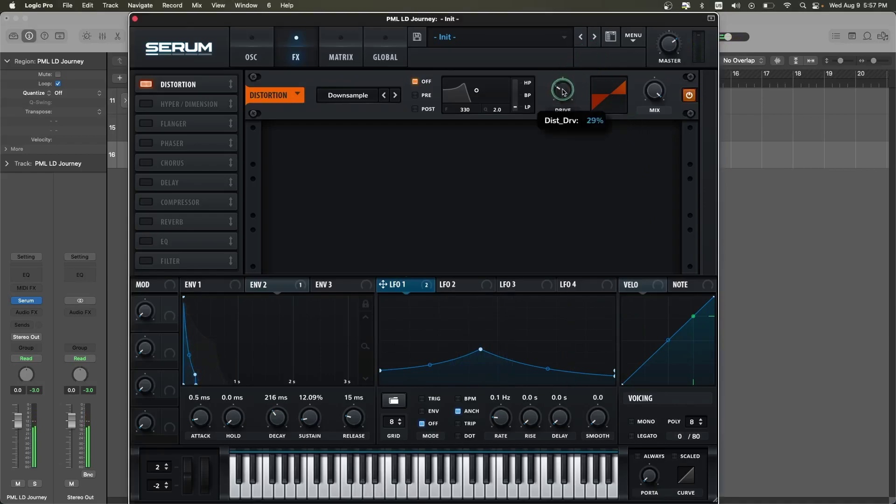
{"action": "key", "text": "space"}
{"action": "left_click", "coordinate": [655, 88]}
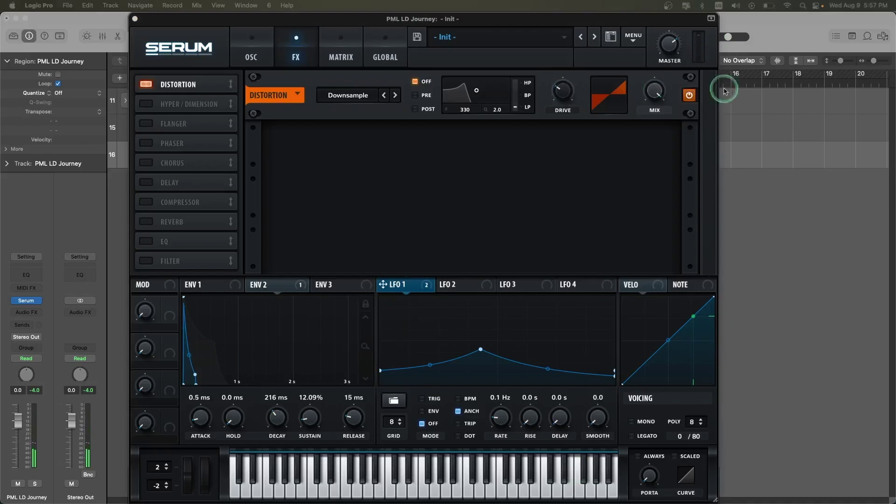
{"action": "left_click", "coordinate": [659, 154]}
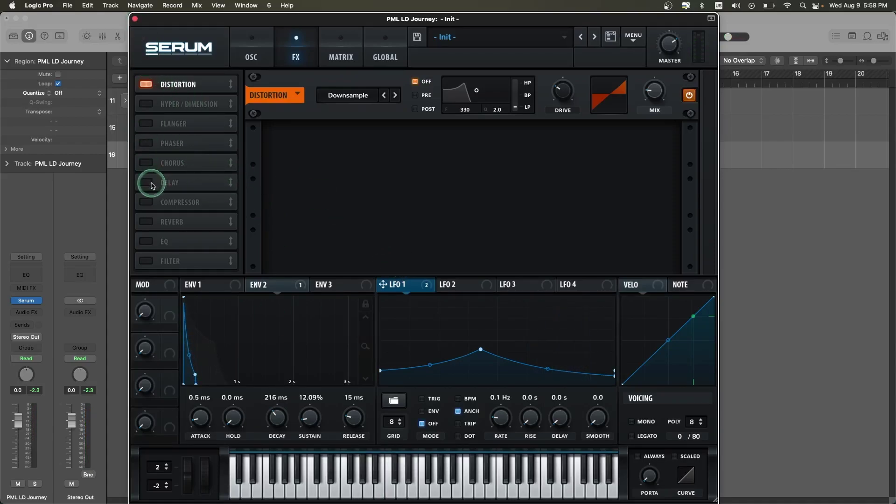
Step: Enable the delay directly after the distortion, raise its feedback to about the midpoint and set the right delay time to 1/2
{"action": "left_click", "coordinate": [176, 182]}
{"action": "left_click_drag", "start_coordinate": [176, 182], "coordinate": [181, 101]}
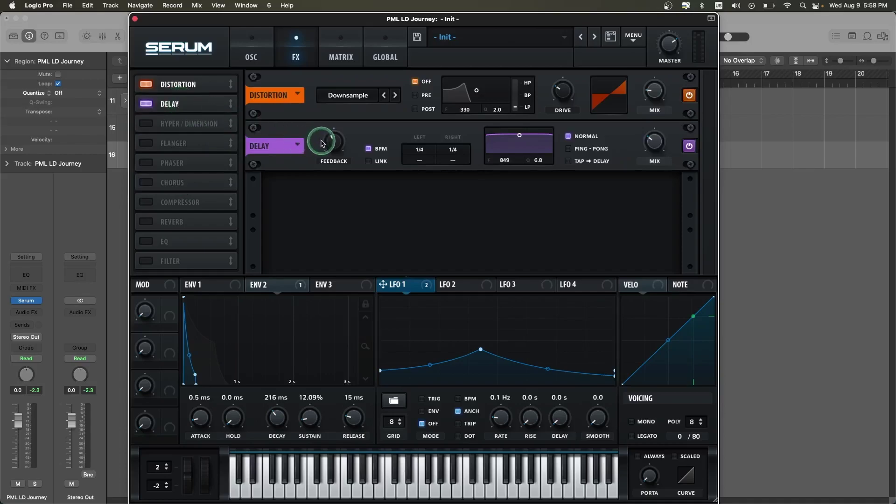
{"action": "left_click_drag", "start_coordinate": [340, 143], "coordinate": [340, 134]}
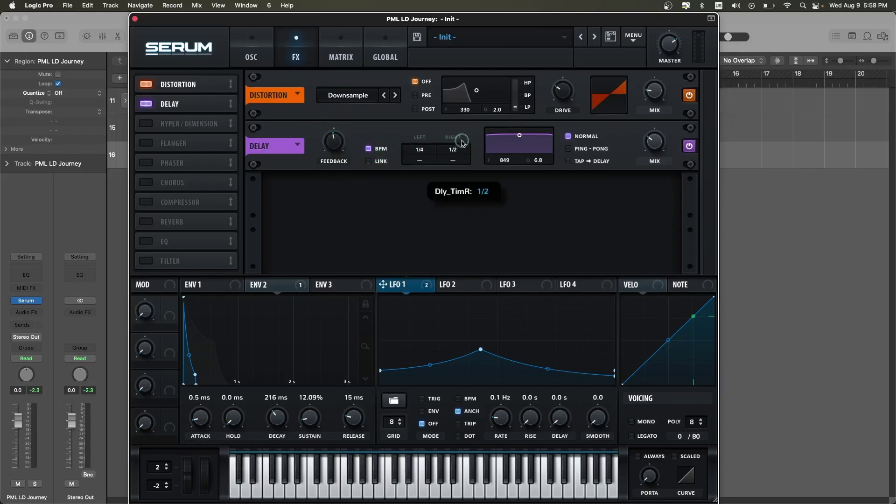
{"action": "key", "text": "space"}
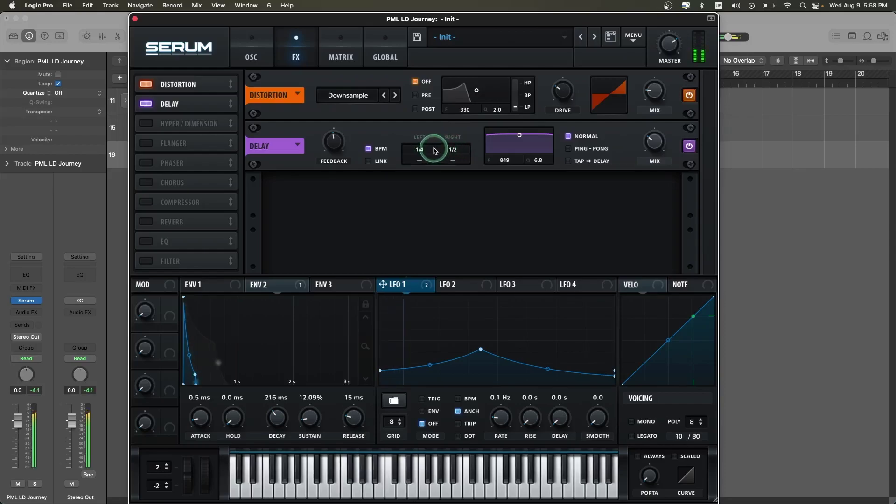
Step: Switch the delay to ping-pong mode and set its filter Q to 0.8
{"action": "left_click", "coordinate": [565, 156]}
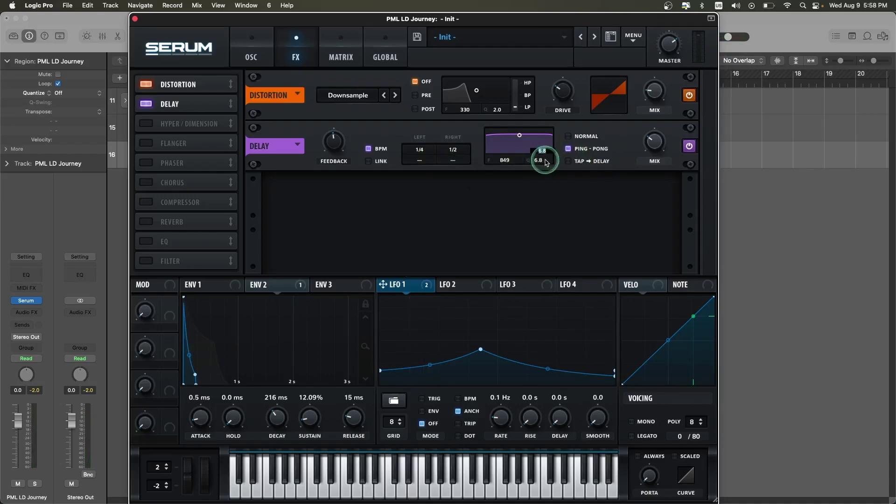
{"action": "key", "text": "Return"}
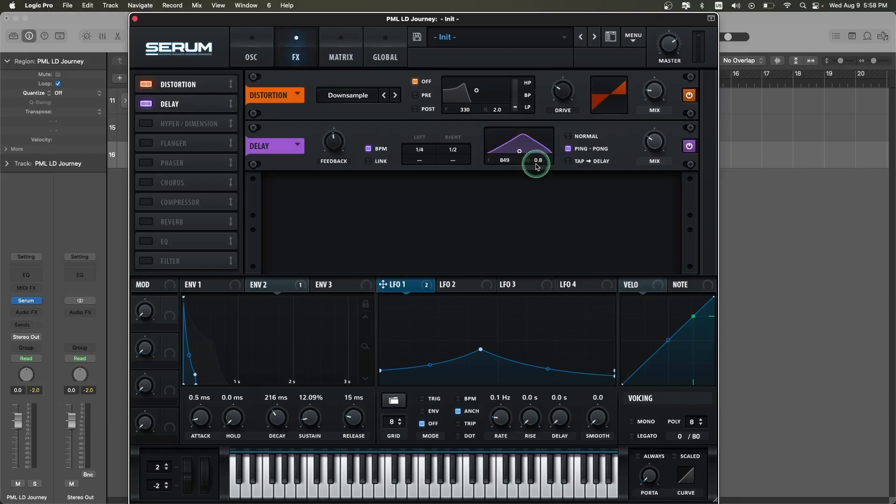
Step: Set the delay's filter frequency to 989 and raise the delay mix to around the midpoint during playback
{"action": "double_click", "coordinate": [503, 161]}
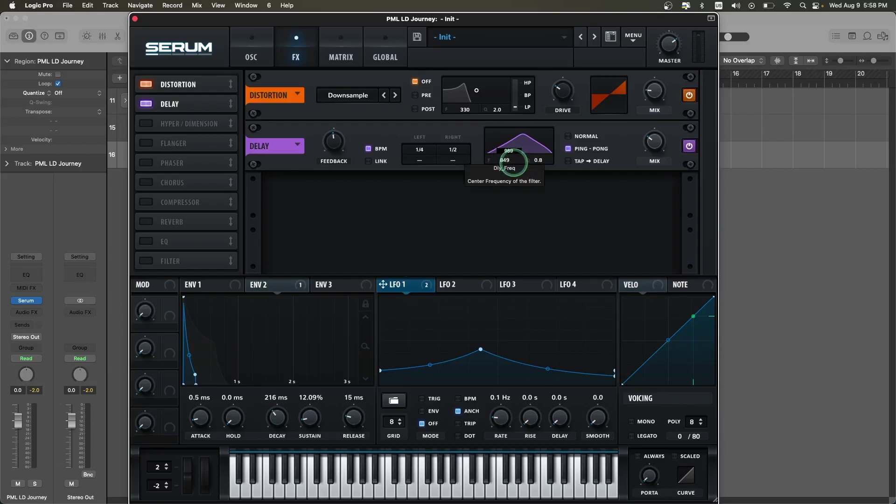
{"action": "left_click", "coordinate": [520, 211]}
{"action": "key", "text": "space"}
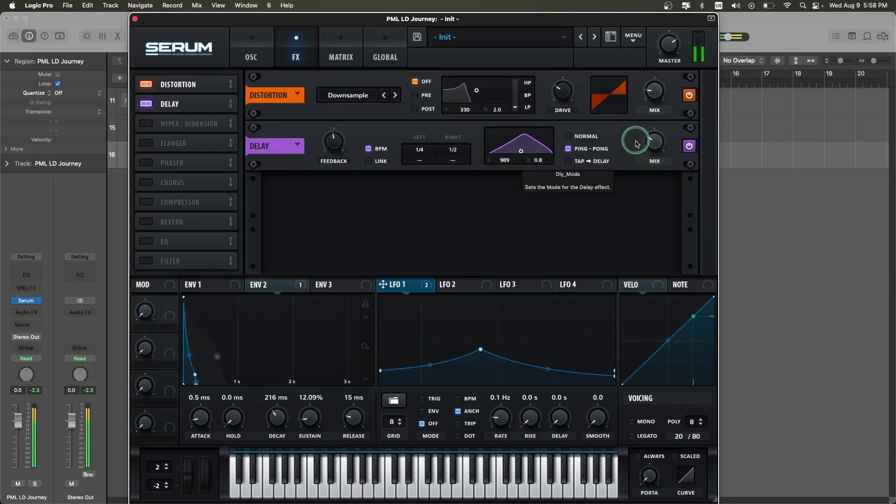
{"action": "left_click_drag", "start_coordinate": [657, 139], "coordinate": [658, 106]}
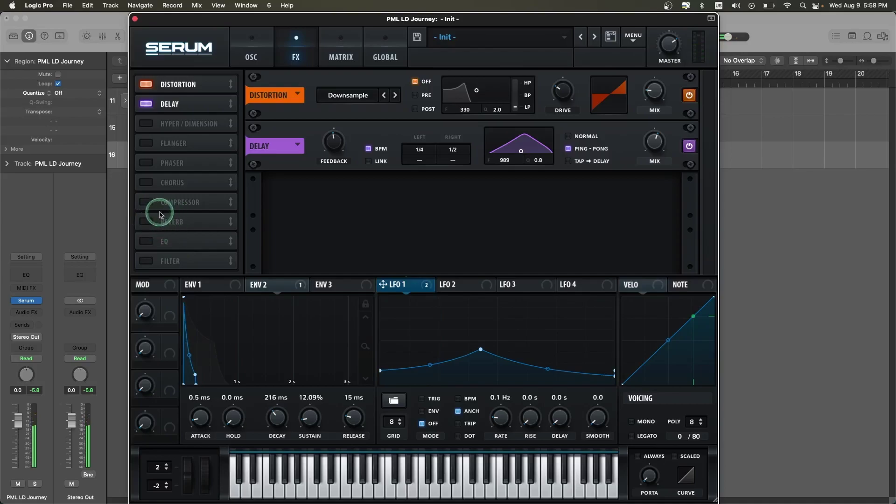
Step: Enable the hall reverb directly after the delay and raise its mix, size, decay and low cut towards the midpoint
{"action": "left_click", "coordinate": [146, 221]}
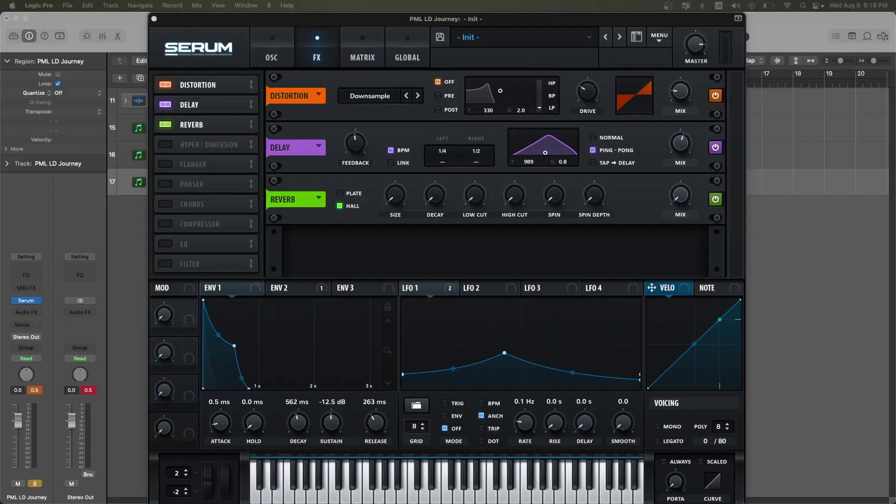
{"action": "left_click_drag", "start_coordinate": [680, 195], "coordinate": [687, 159]}
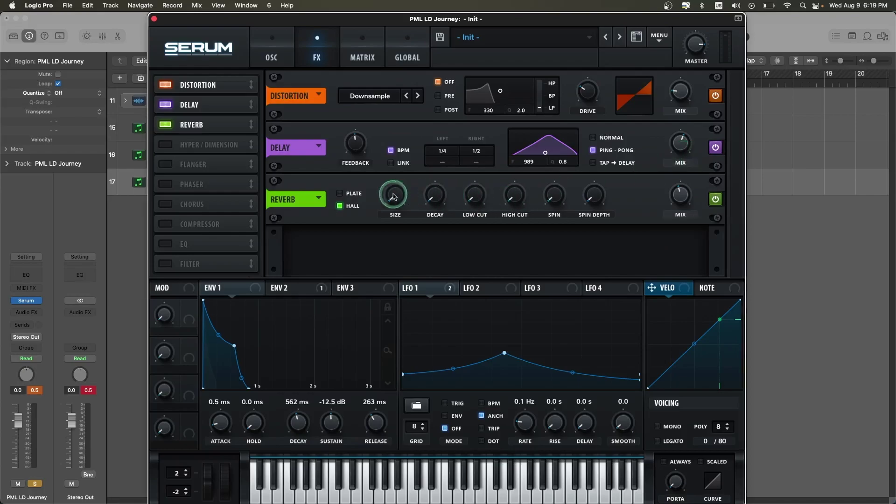
{"action": "left_click_drag", "start_coordinate": [395, 195], "coordinate": [394, 165]}
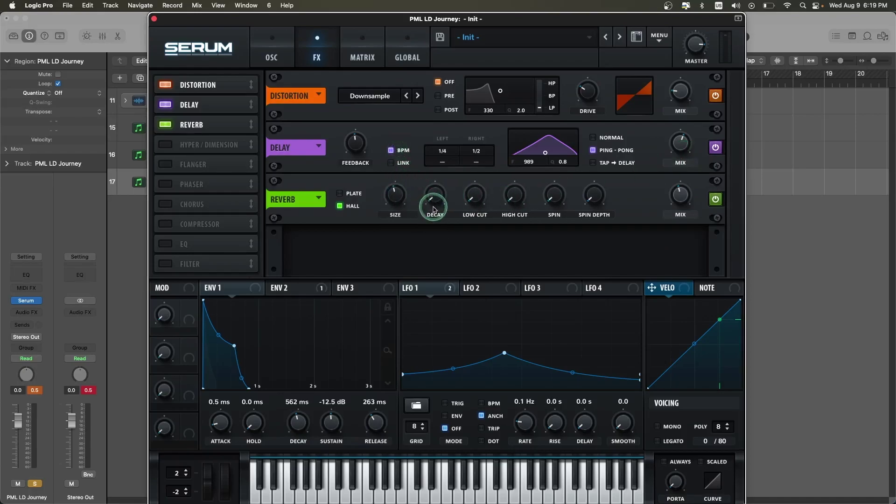
{"action": "left_click_drag", "start_coordinate": [435, 195], "coordinate": [444, 158]}
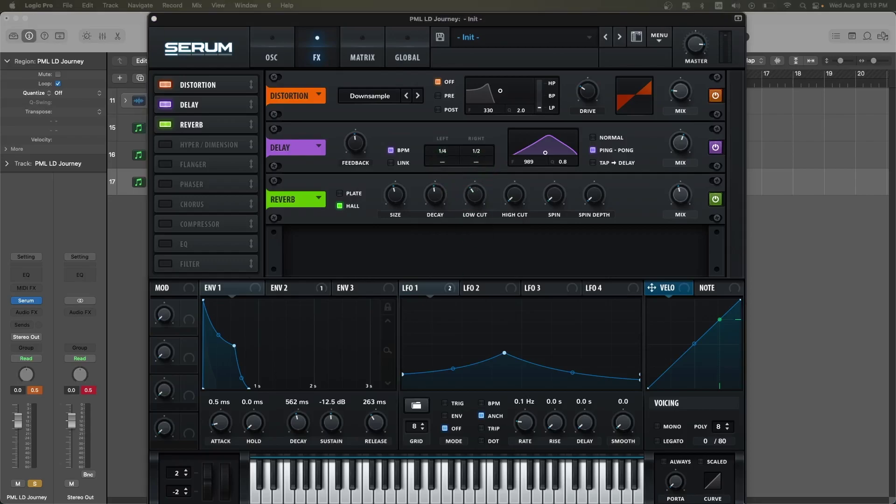
Step: Raise the reverb's high cut to about the midpoint and increase its spin and spin depth
{"action": "left_click_drag", "start_coordinate": [514, 196], "coordinate": [517, 153]}
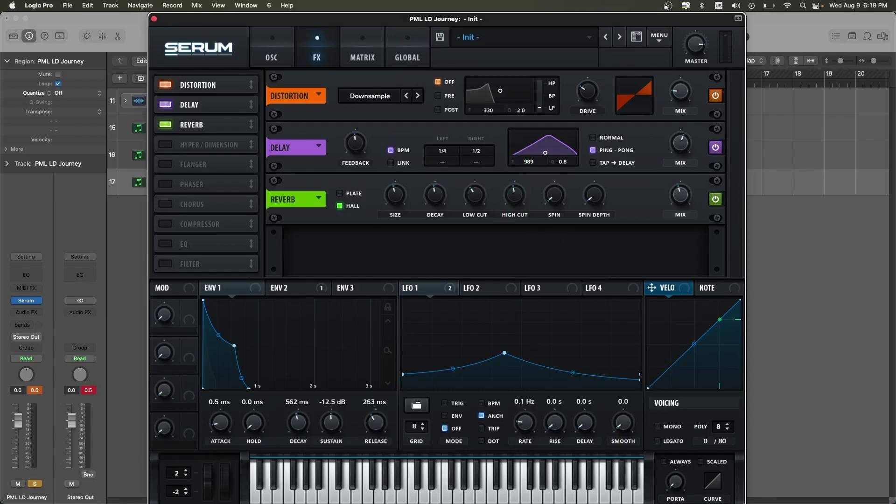
{"action": "left_click_drag", "start_coordinate": [555, 196], "coordinate": [559, 148]}
{"action": "left_click_drag", "start_coordinate": [605, 185], "coordinate": [590, 161]}
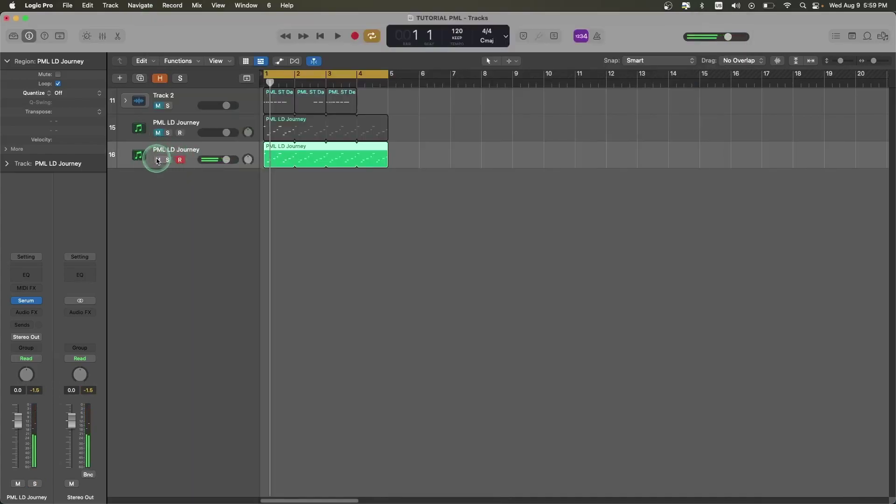
Step: Unmute the original lead on track 15, trim its region to end at bar 3 and move track 16's region to start there
{"action": "left_click", "coordinate": [157, 133]}
{"action": "left_click_drag", "start_coordinate": [386, 131], "coordinate": [326, 132]}
{"action": "left_click_drag", "start_coordinate": [276, 158], "coordinate": [336, 151]}
Step: Play the arrangement and select tracks 15 and 16 in turn to compare the original and recreated leads
{"action": "key", "text": "space"}
{"action": "left_click", "coordinate": [214, 124]}
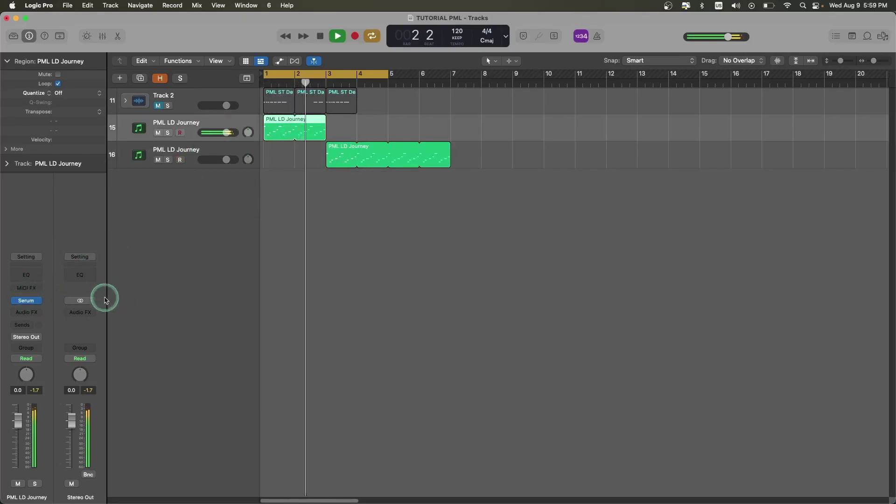
{"action": "left_click", "coordinate": [166, 151]}
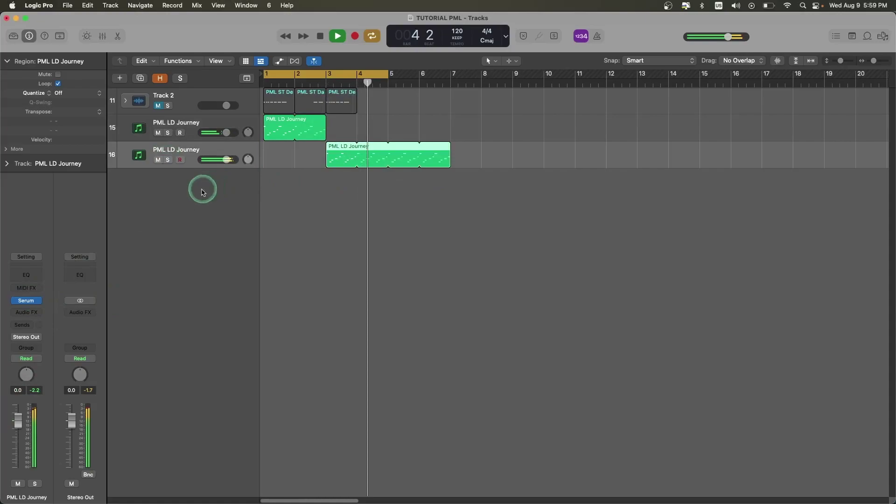
Step: Open Serum on track 16, shift its window aside to view it alongside the tracks during playback, and close it
{"action": "left_click", "coordinate": [26, 303]}
{"action": "left_click", "coordinate": [528, 32]}
{"action": "left_click", "coordinate": [507, 22]}
{"action": "left_click_drag", "start_coordinate": [507, 21], "coordinate": [682, 22]}
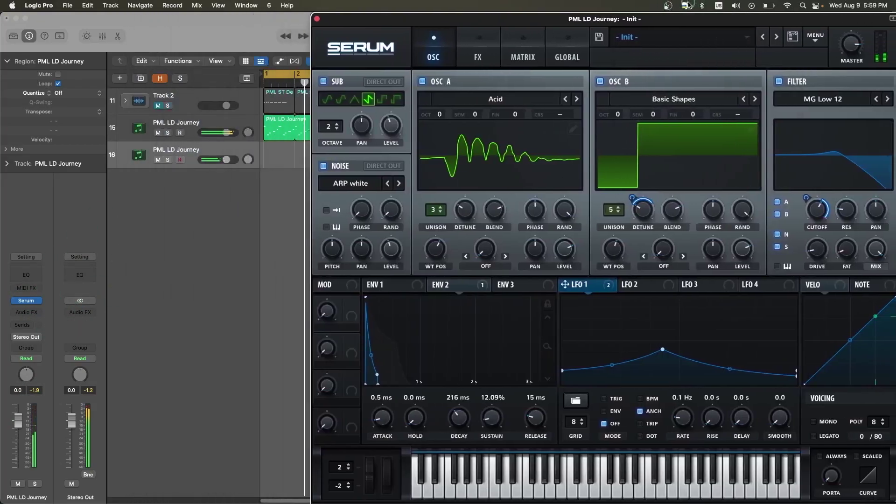
{"action": "left_click", "coordinate": [311, 19]}
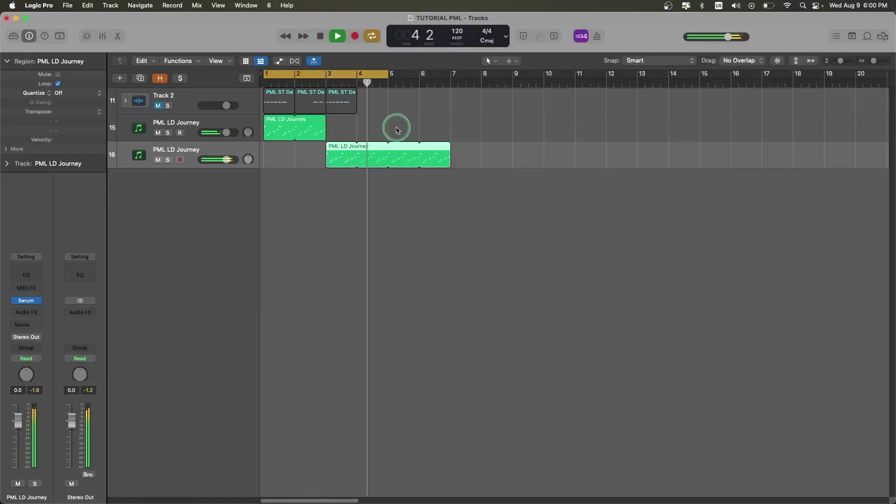
Step: Stop playback and select track 15, followed by track 16, to audition each lead live
{"action": "key", "text": "space"}
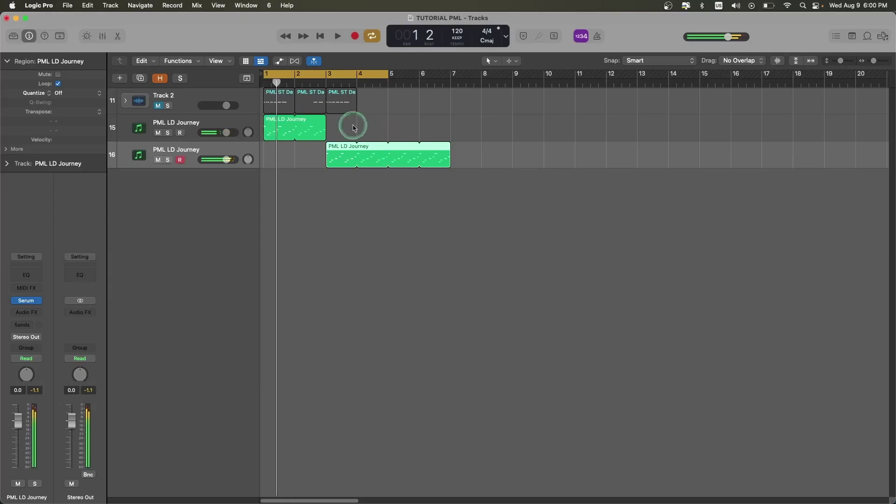
{"action": "left_click", "coordinate": [239, 127]}
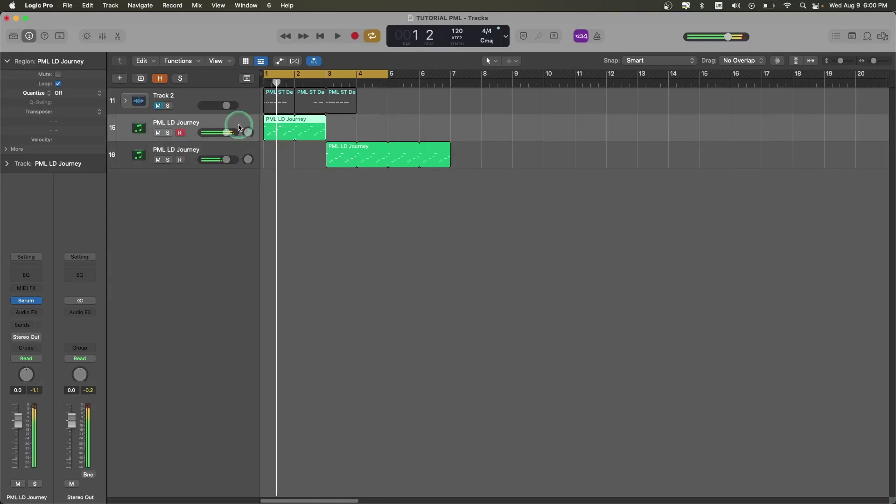
{"action": "left_click", "coordinate": [220, 150]}
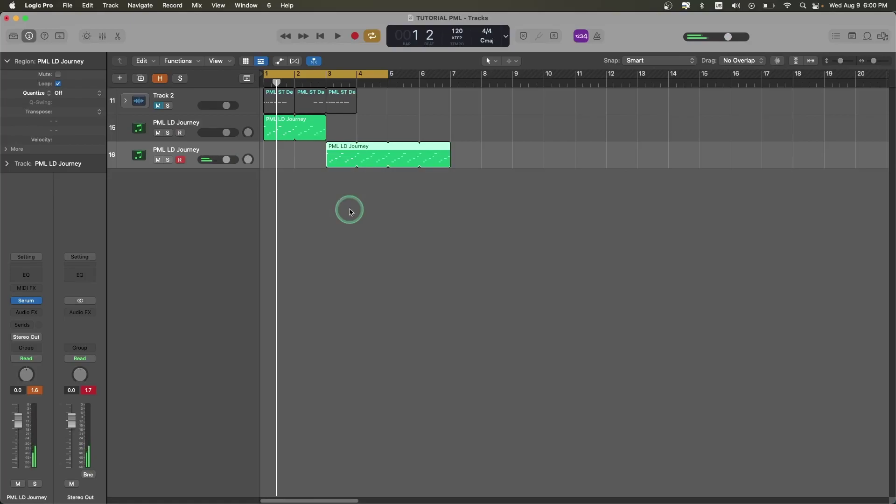